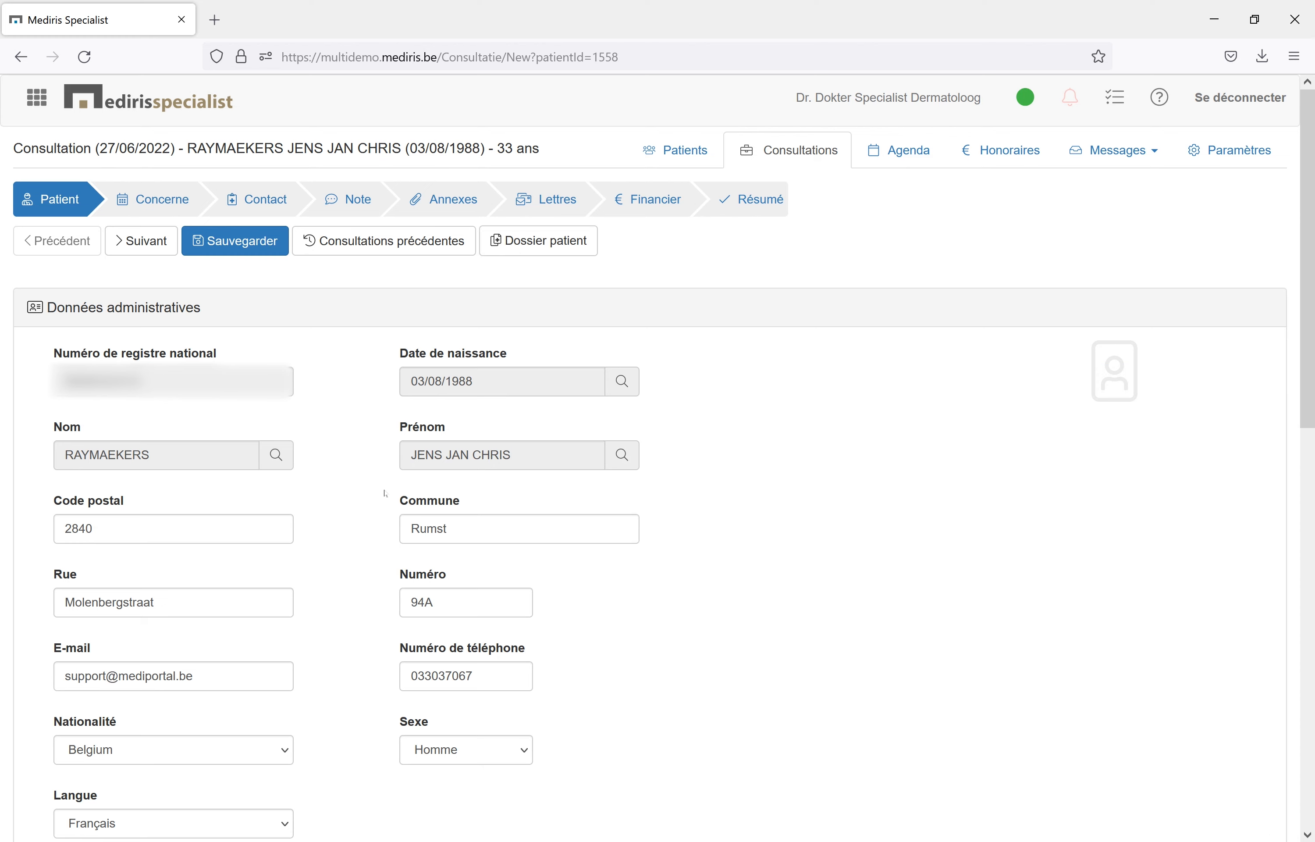
Review the patient's administrative data, the consultation type and contact date, and the contact form for a standard consultation.
scroll(385, 493, down, 10)
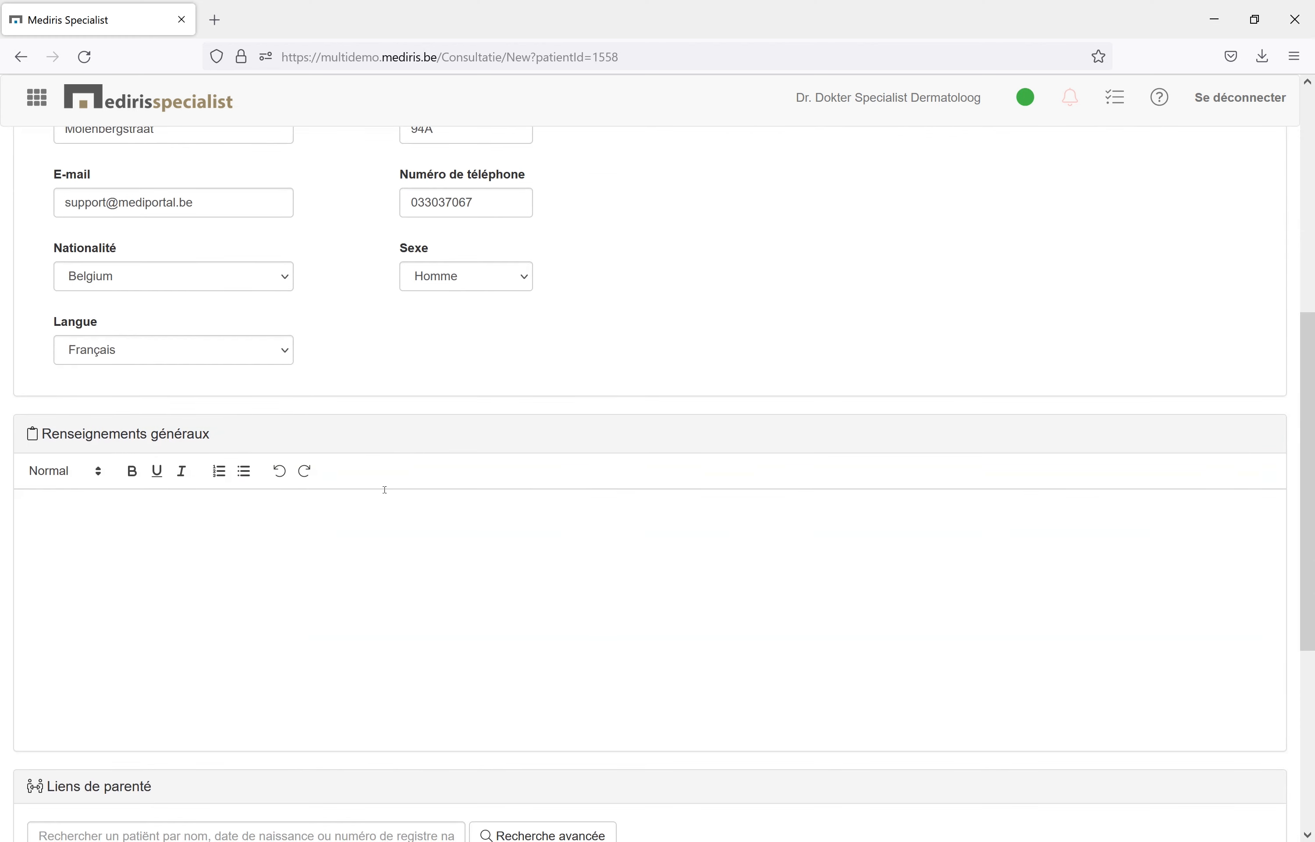
scroll(385, 489, down, 7)
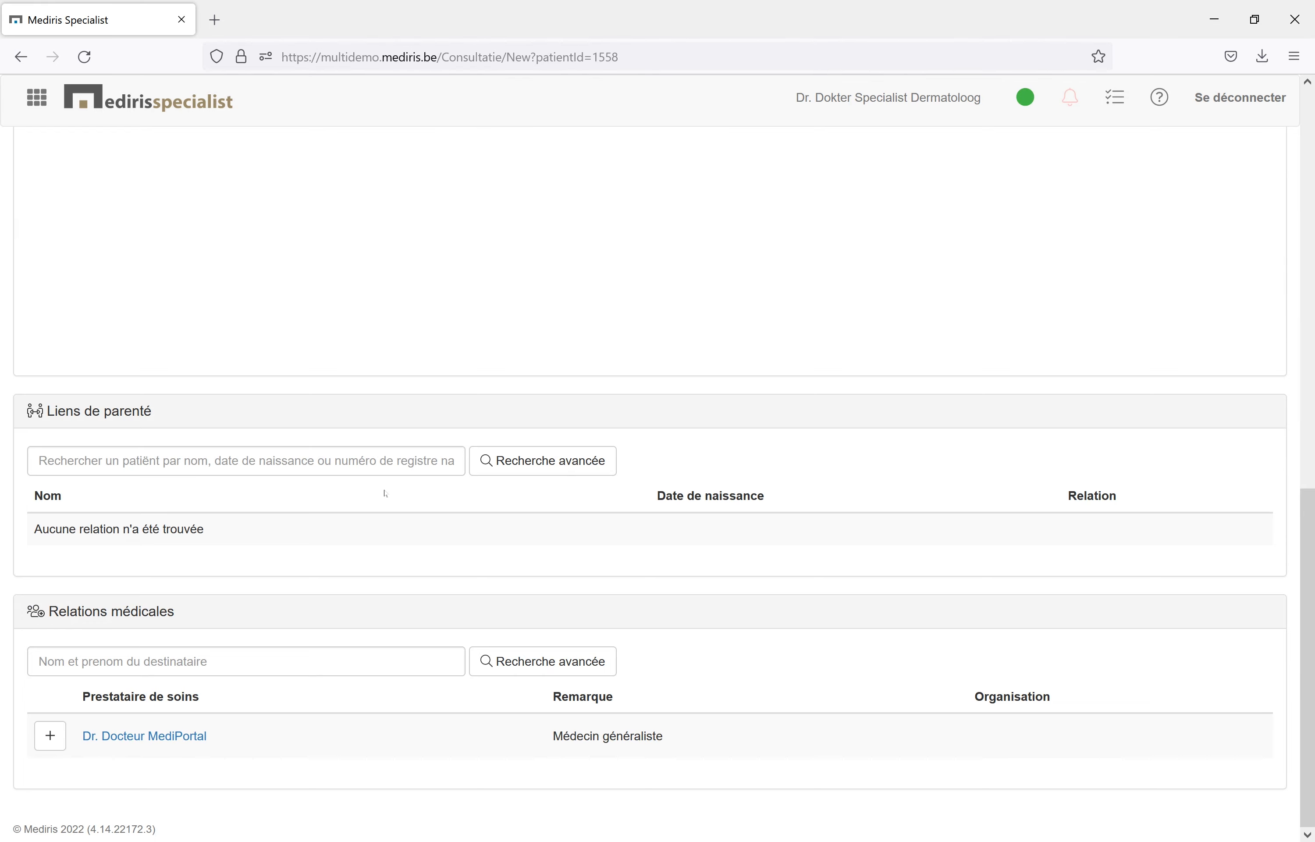
scroll(385, 494, up, 15)
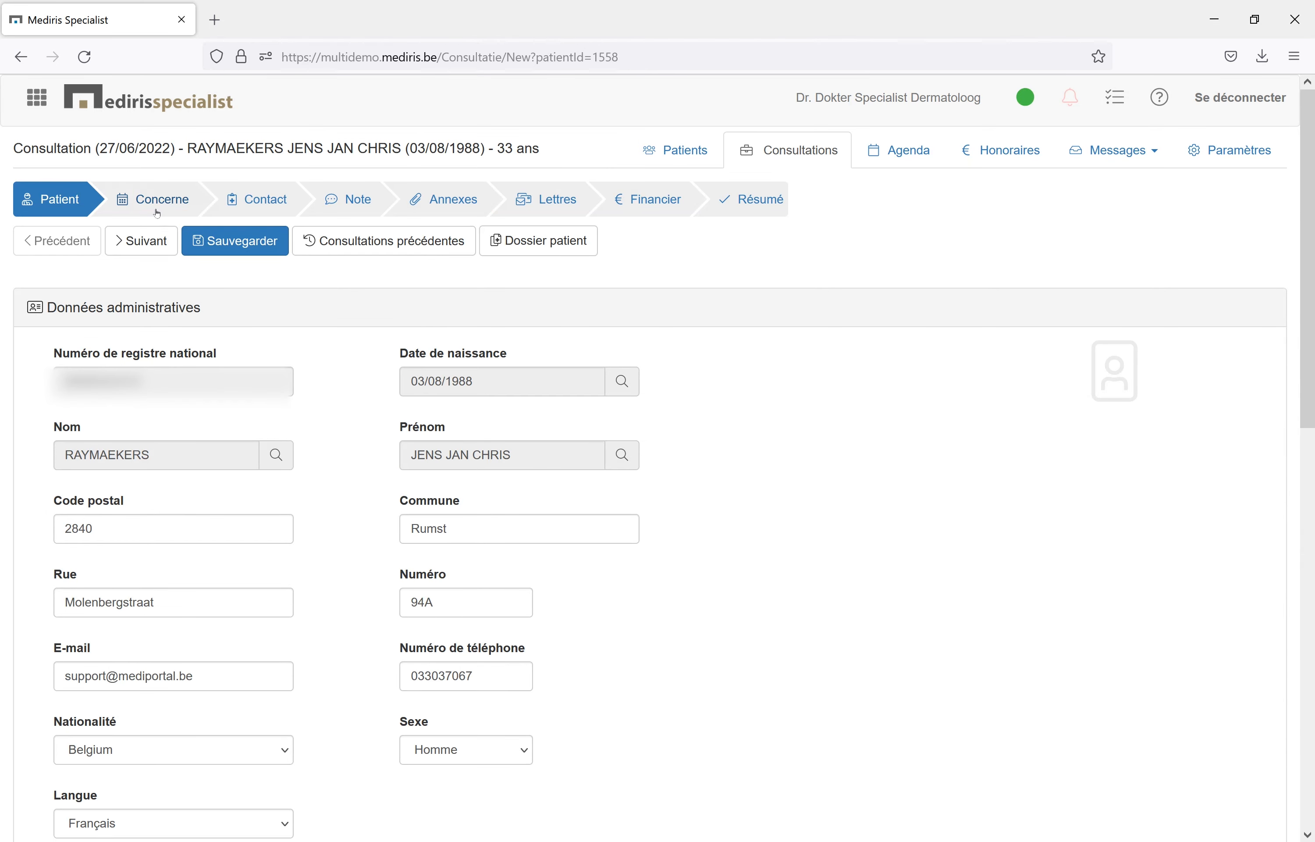
click(157, 214)
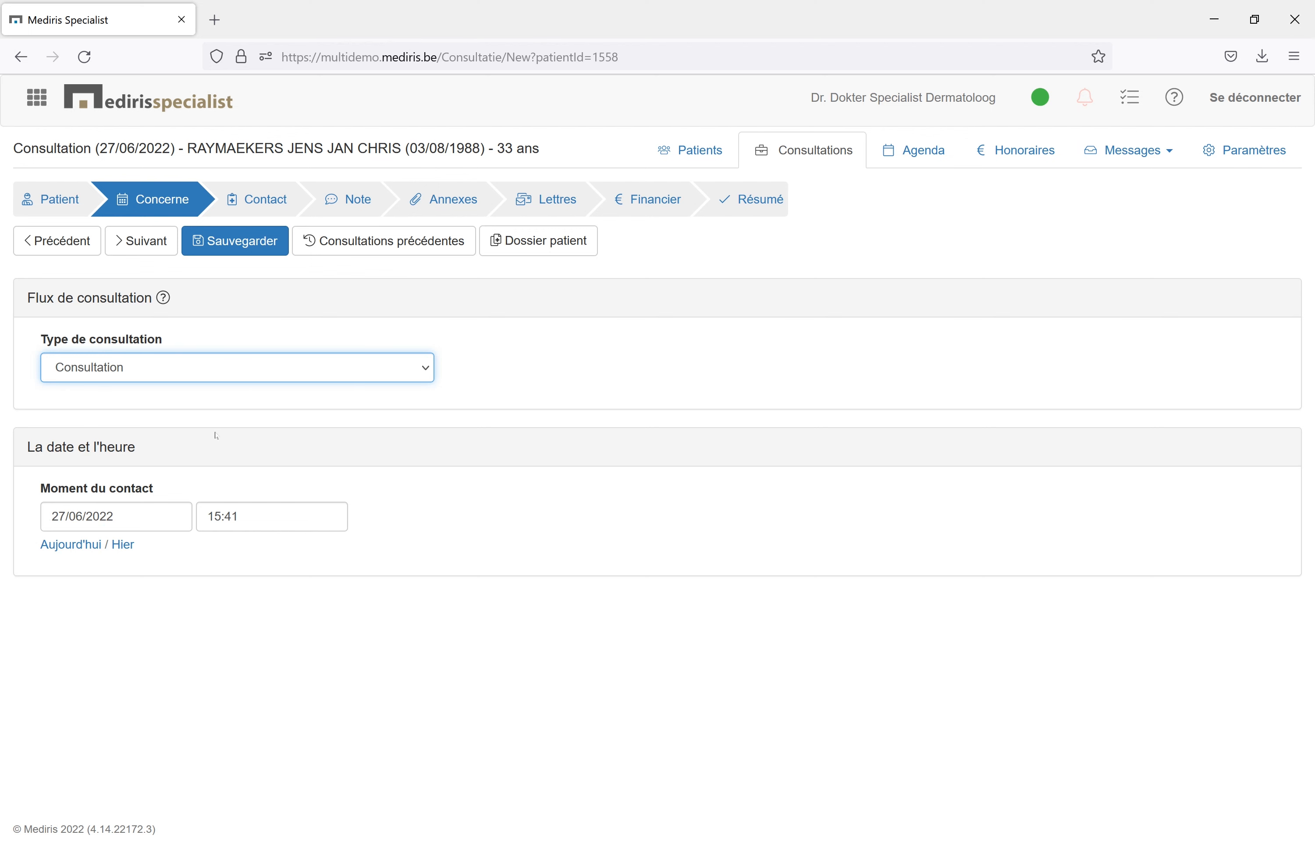
click(85, 514)
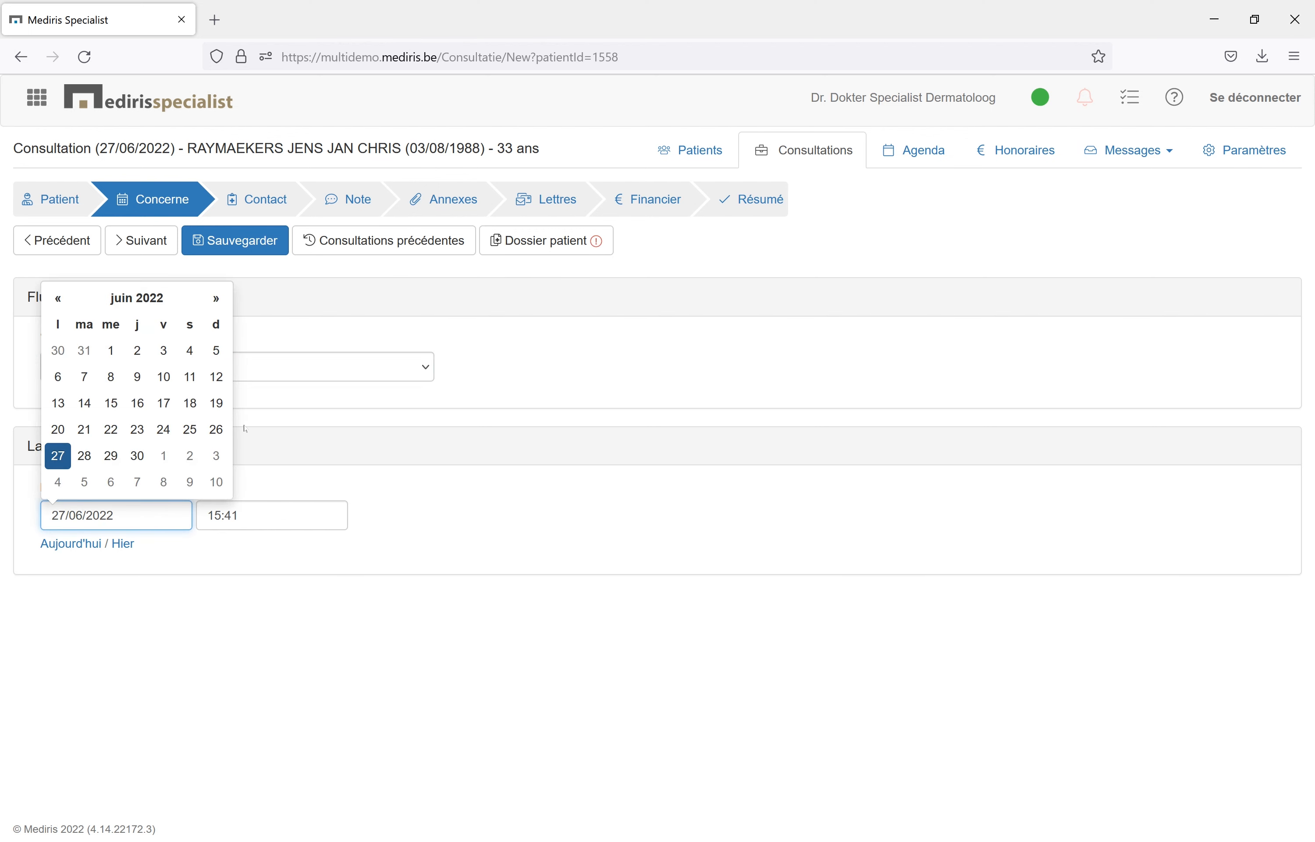
click(326, 438)
click(257, 199)
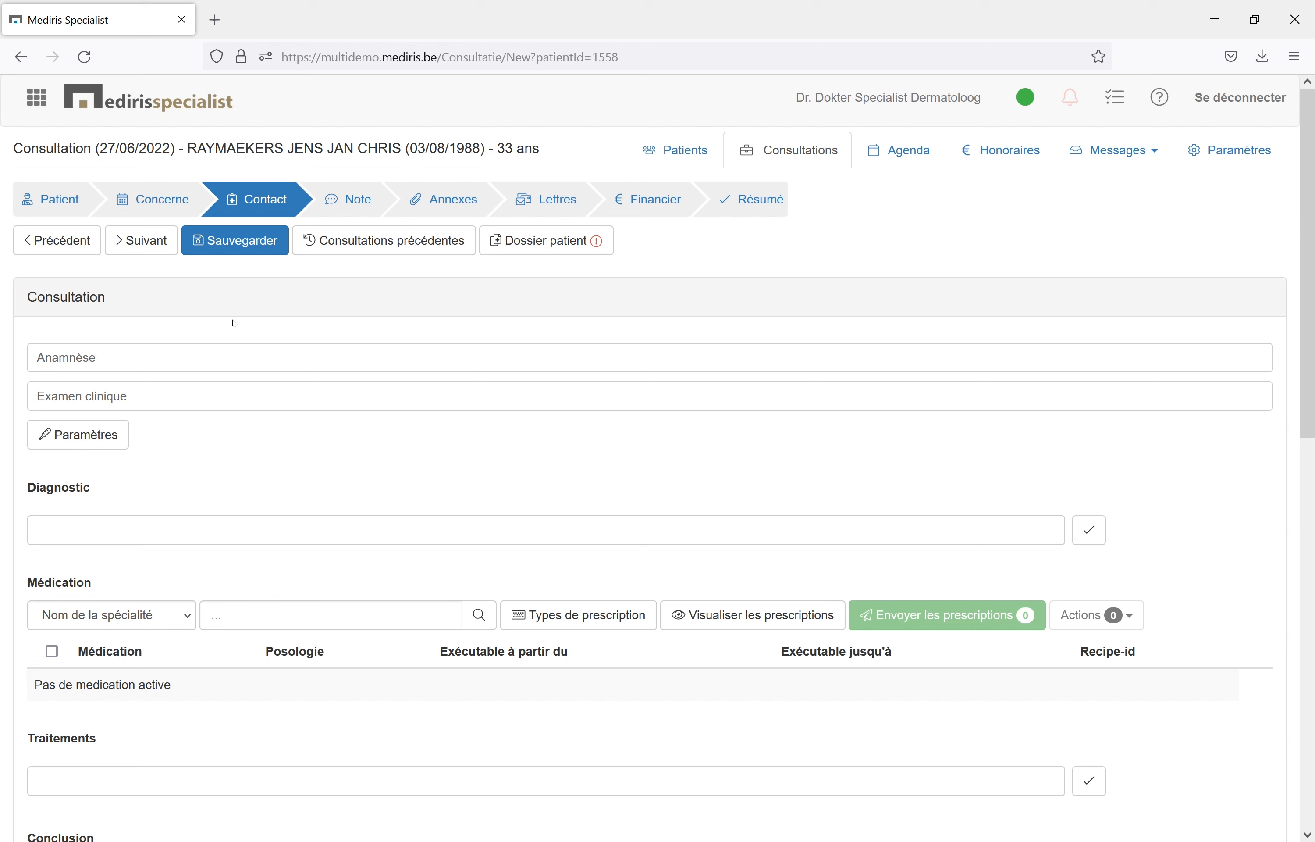
click(92, 530)
scroll(92, 598, down, 2)
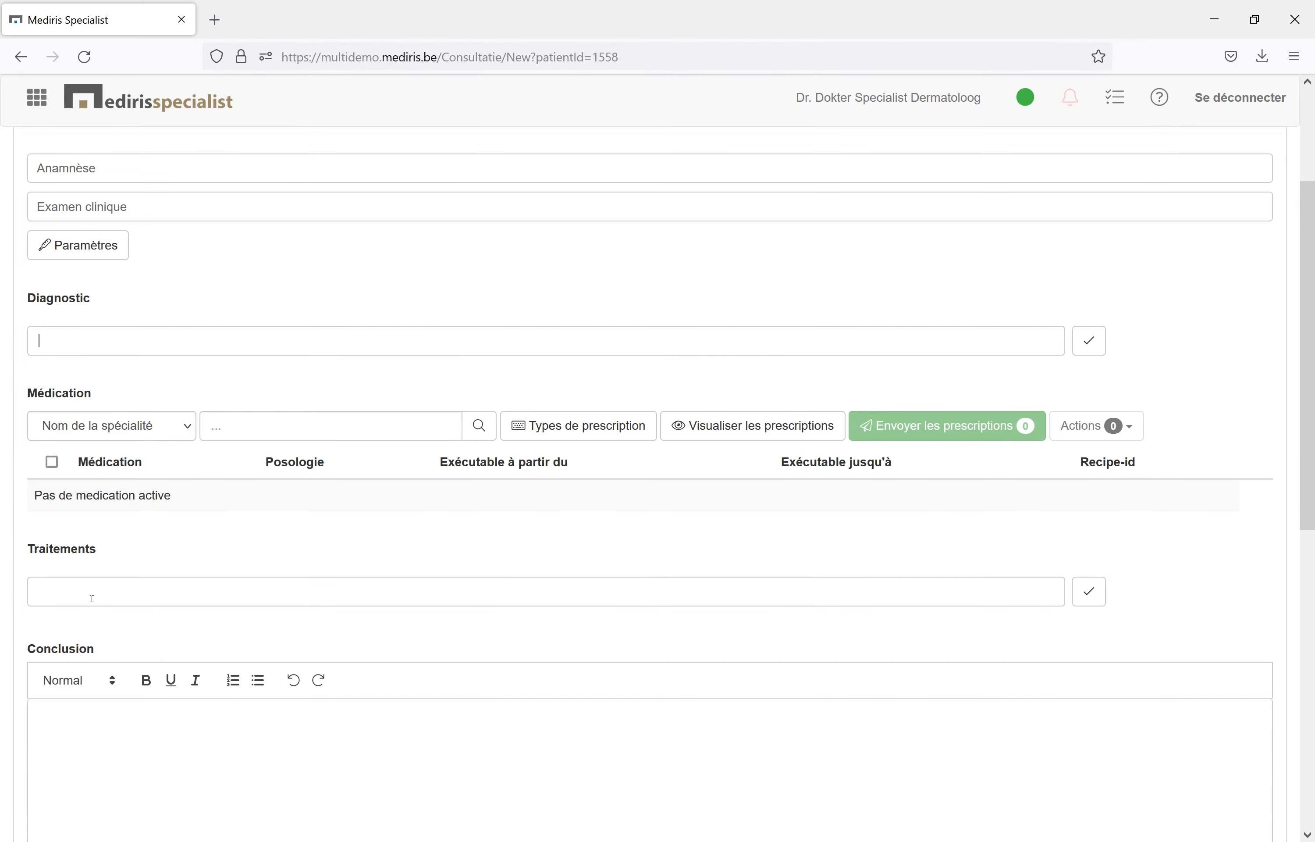
scroll(92, 597, up, 3)
Change the consultation type to Consultation + Cryothérapie in the Concerne stage.
click(155, 199)
click(153, 366)
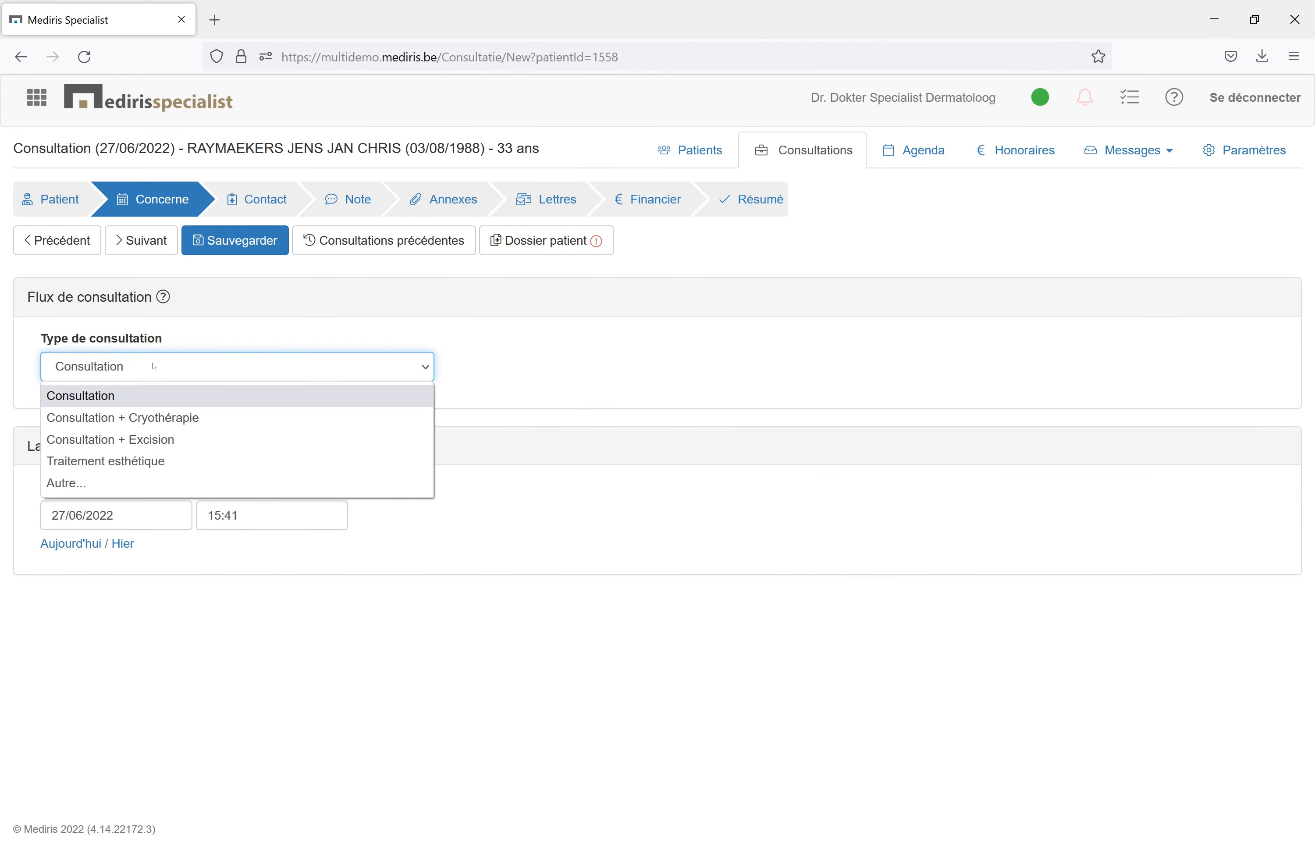
click(160, 417)
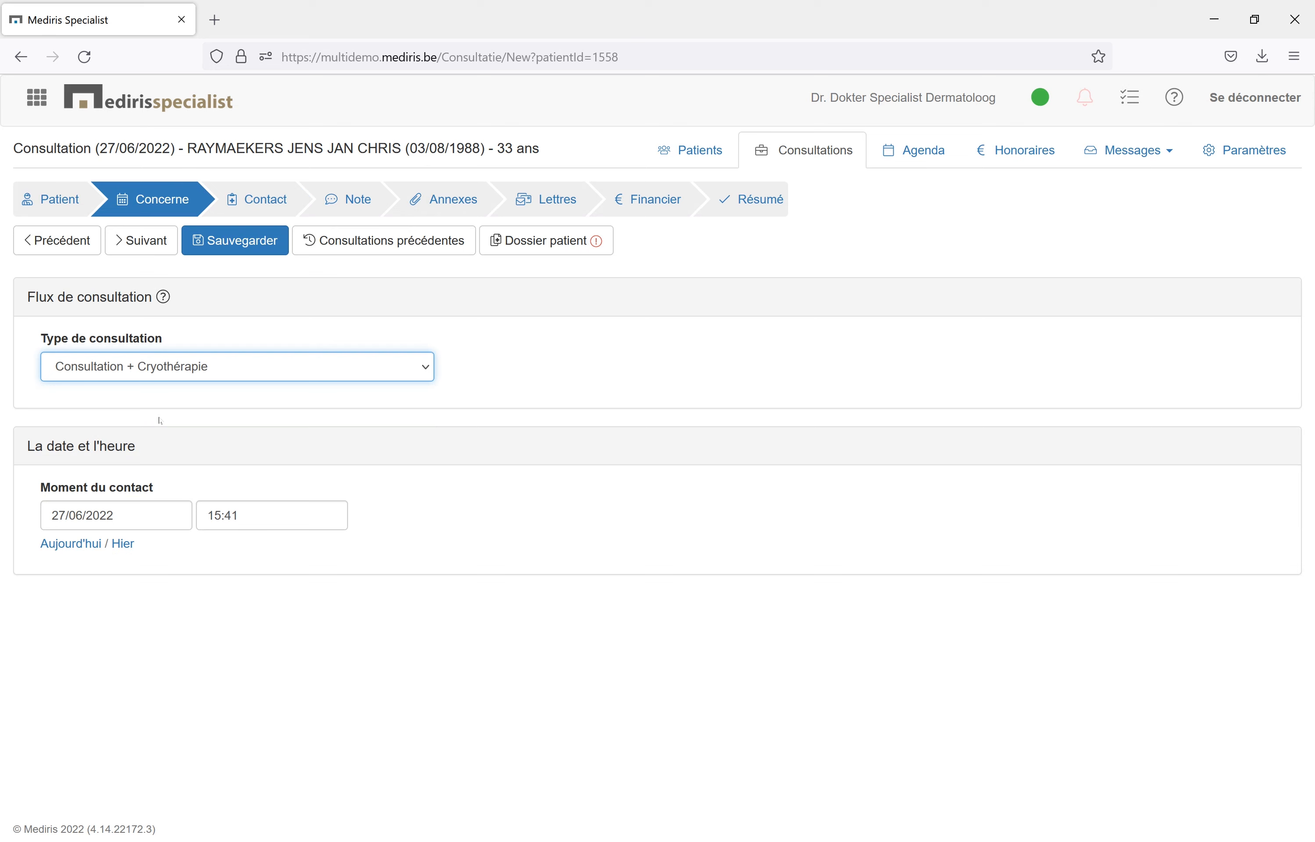
Load the Cryothérapie contact template into the consultation's contact report.
click(255, 199)
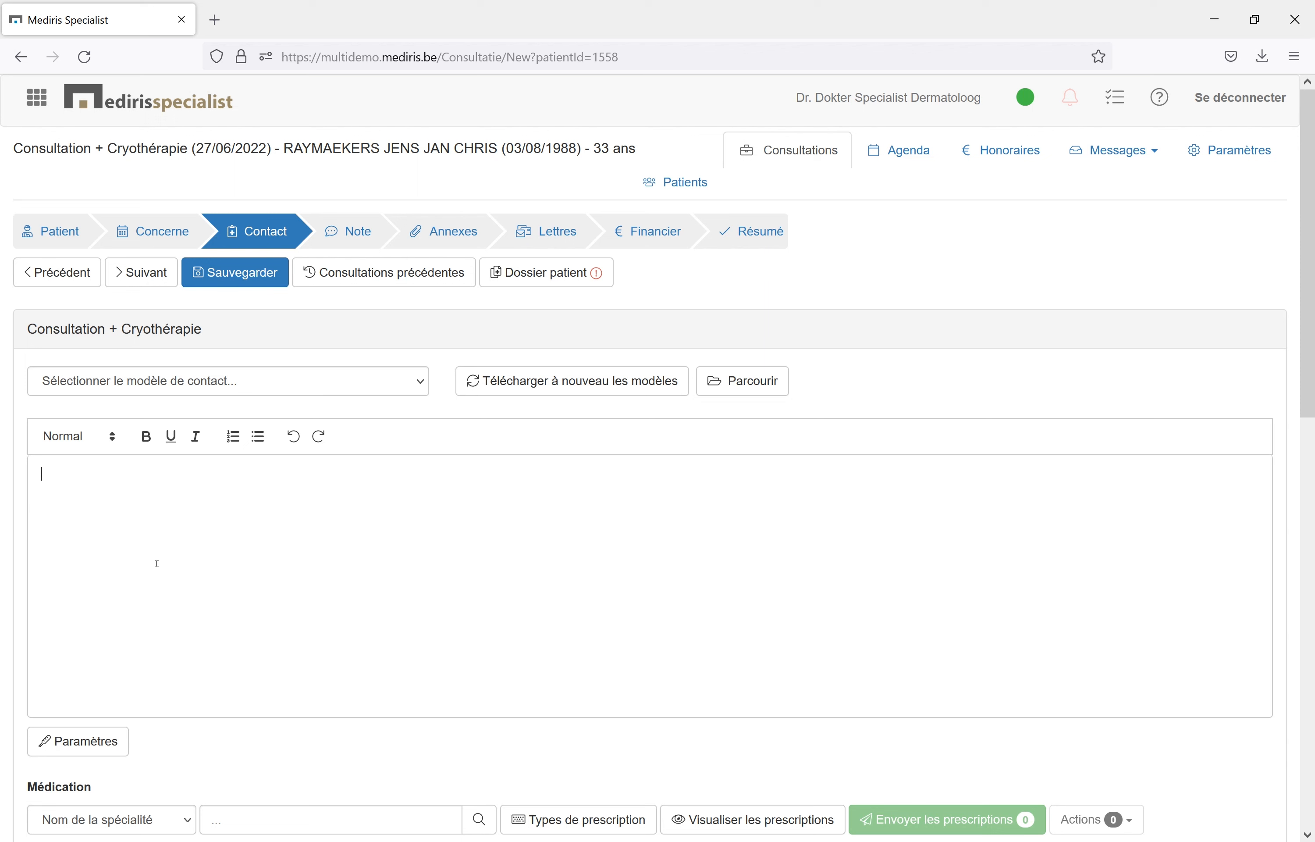
click(206, 385)
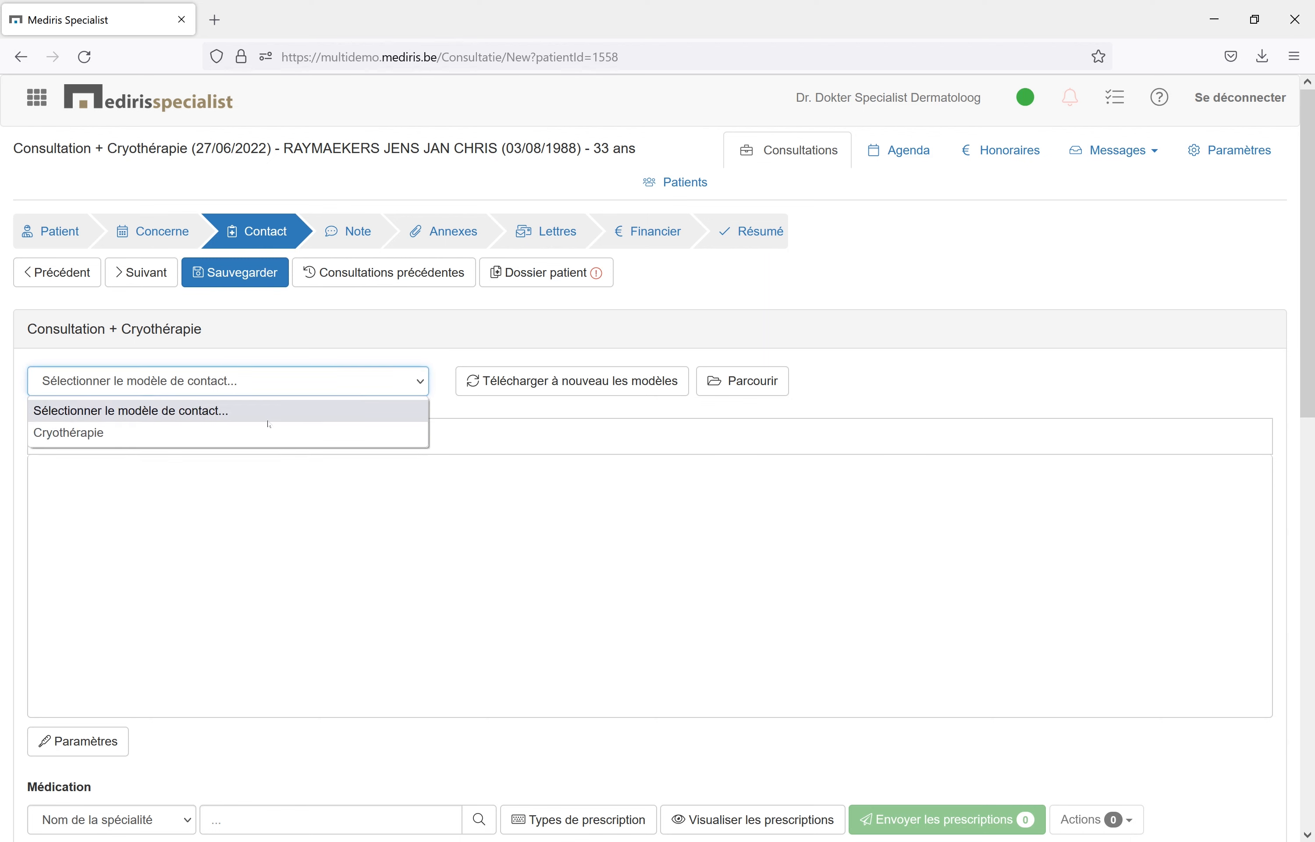
click(210, 431)
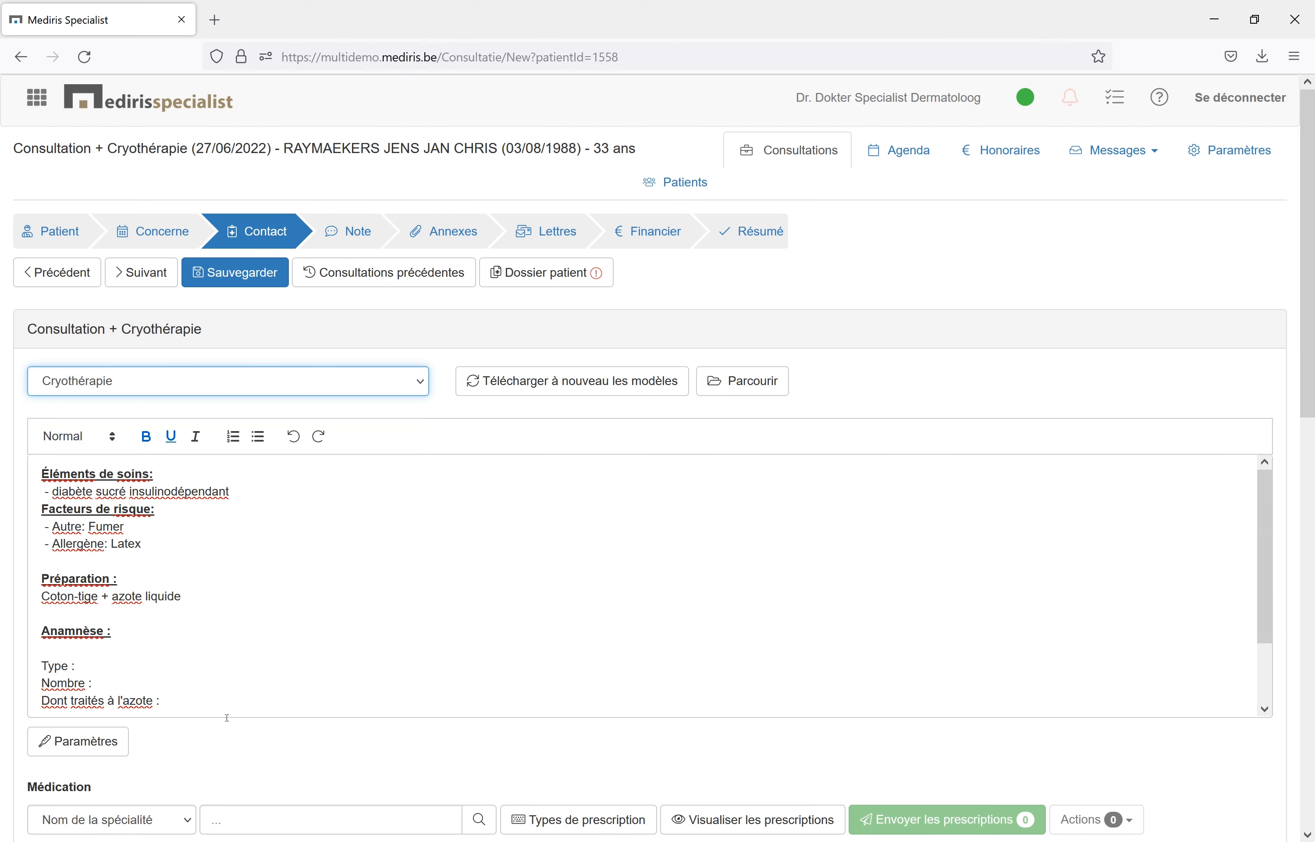
Prescribe Elocom 0,1 % crème 100g 1mg/1g with the dosage 1/j and send the prescription.
scroll(279, 742, down, 5)
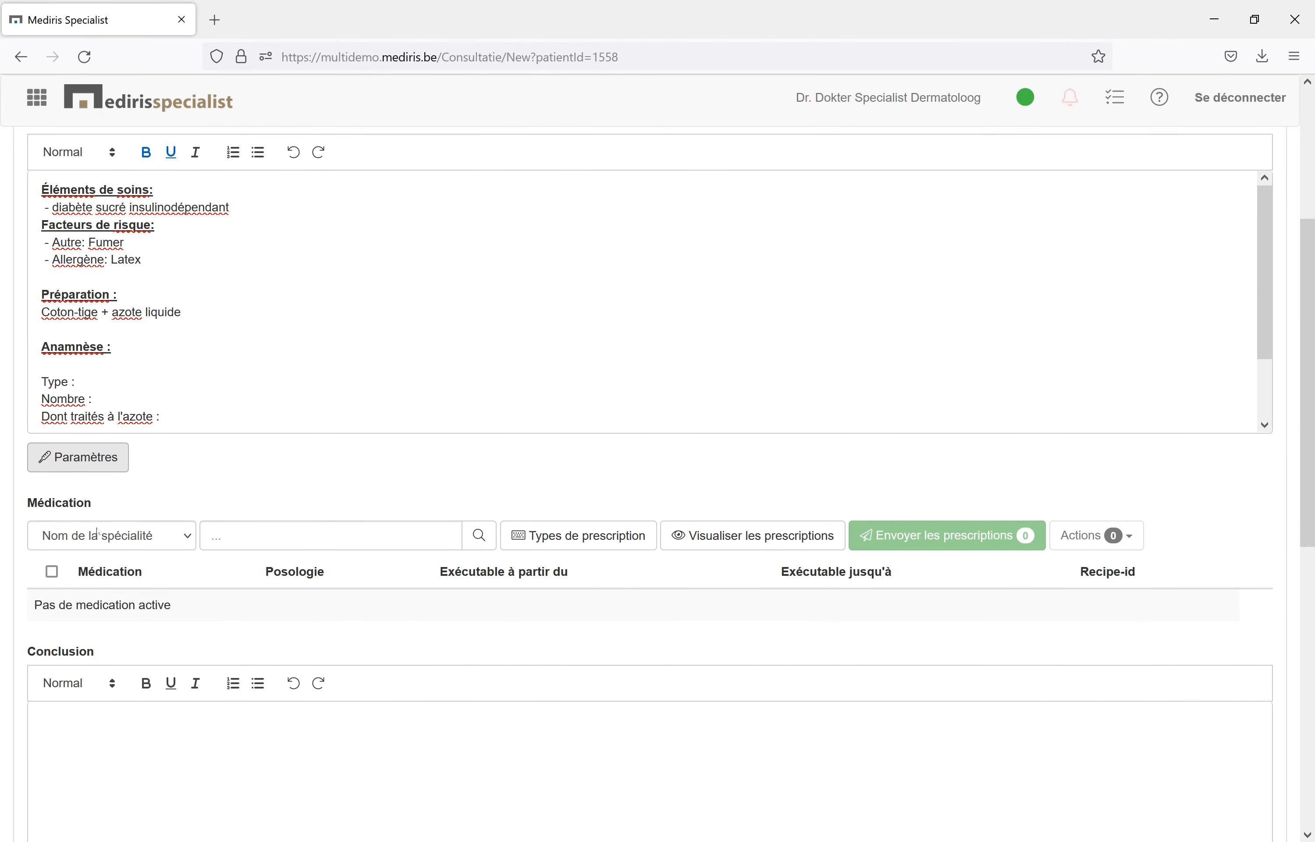
scroll(232, 624, down, 2)
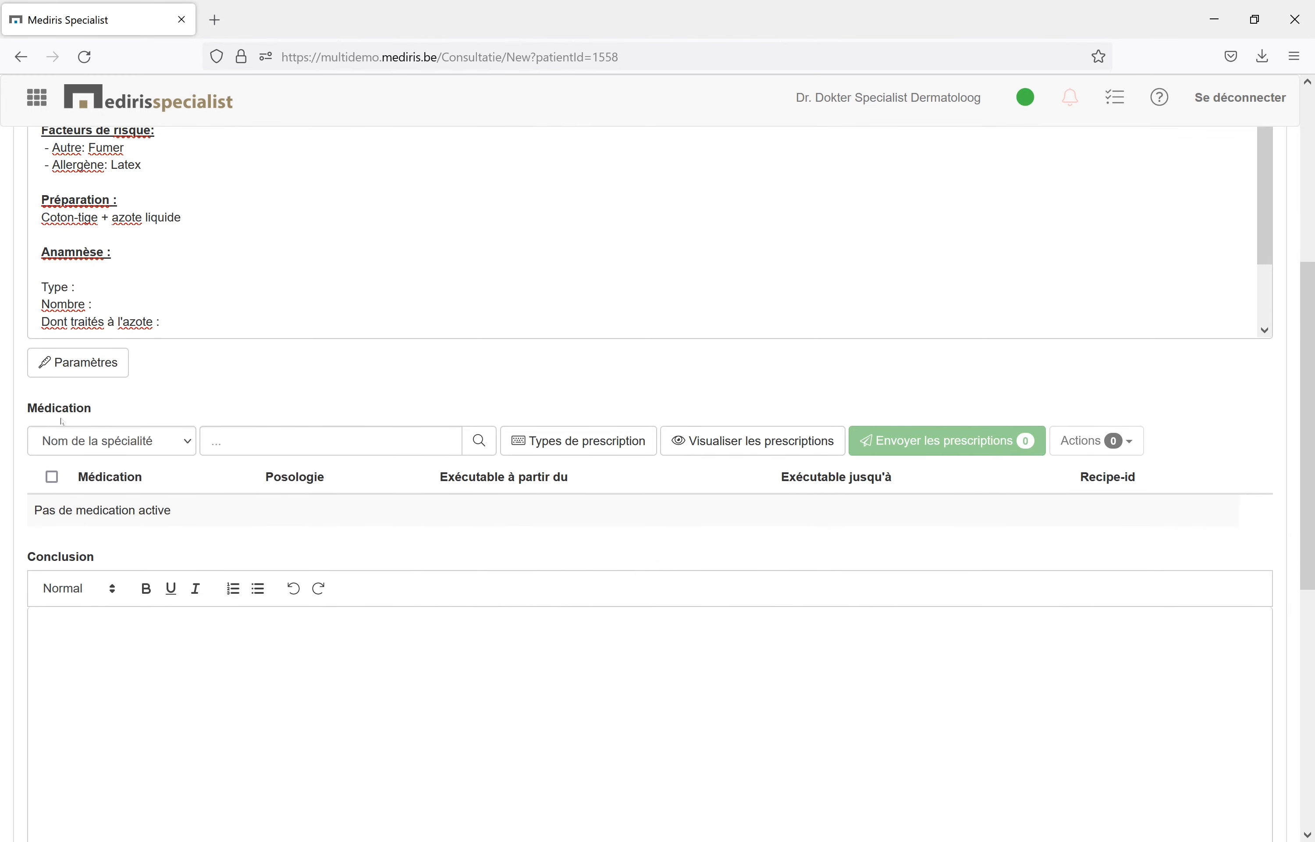
click(255, 446)
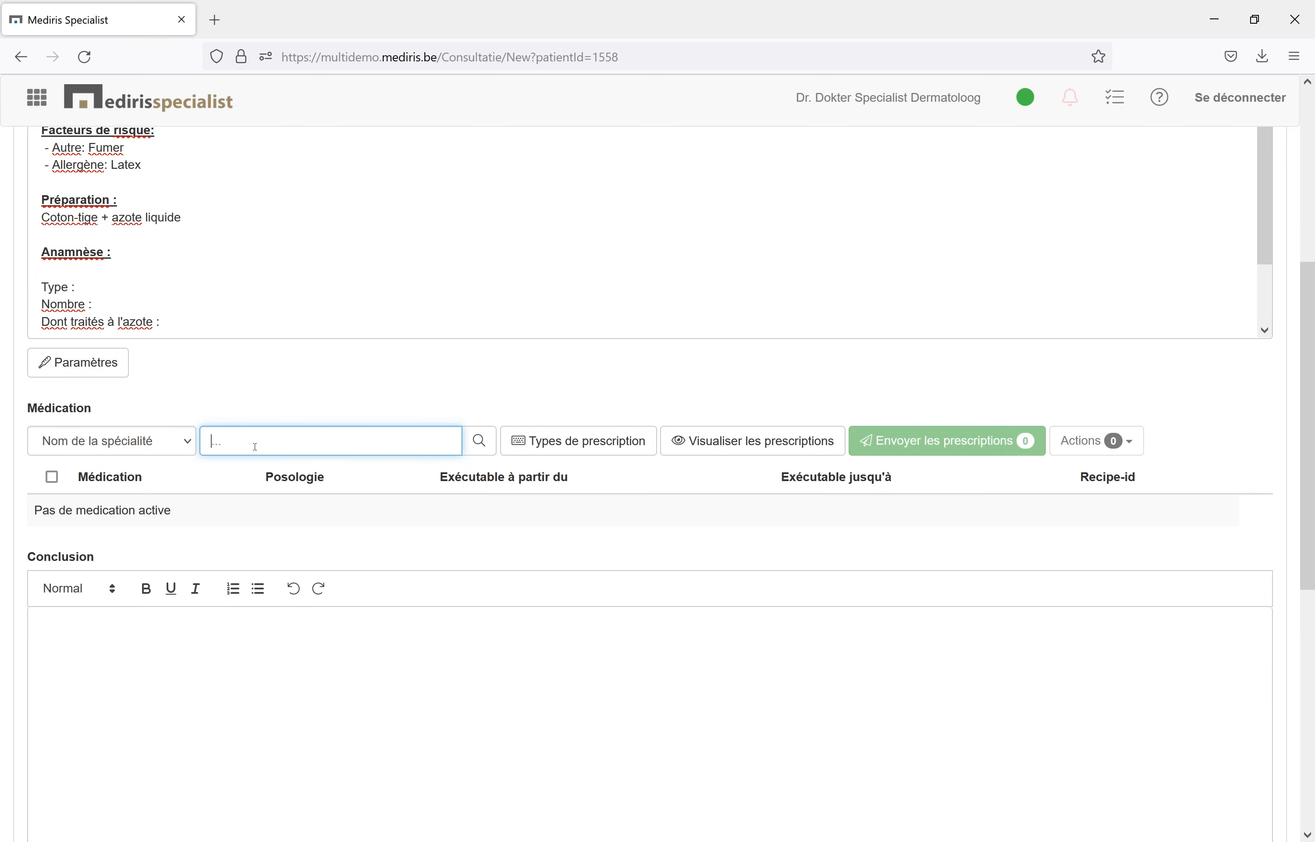
text(eloco)
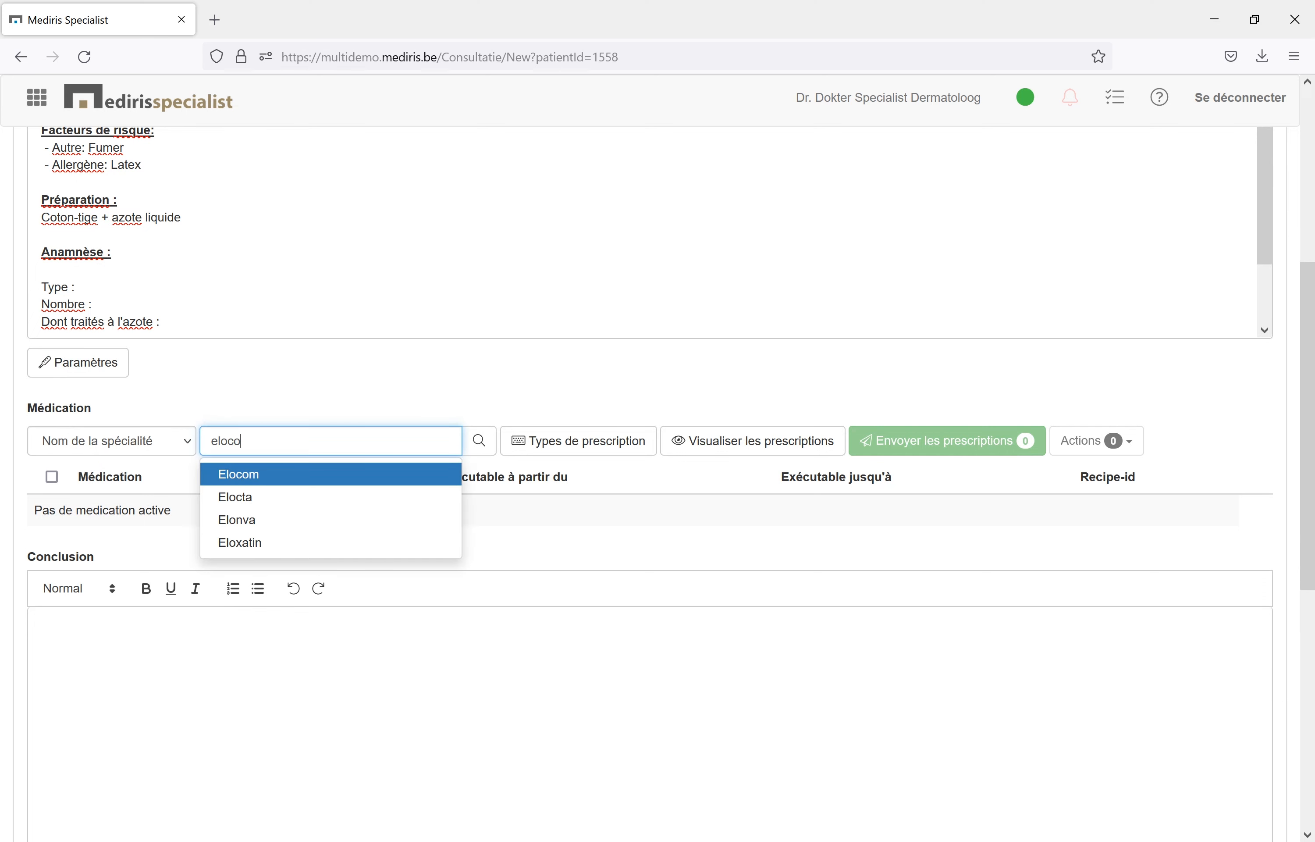
key(Return)
click(161, 344)
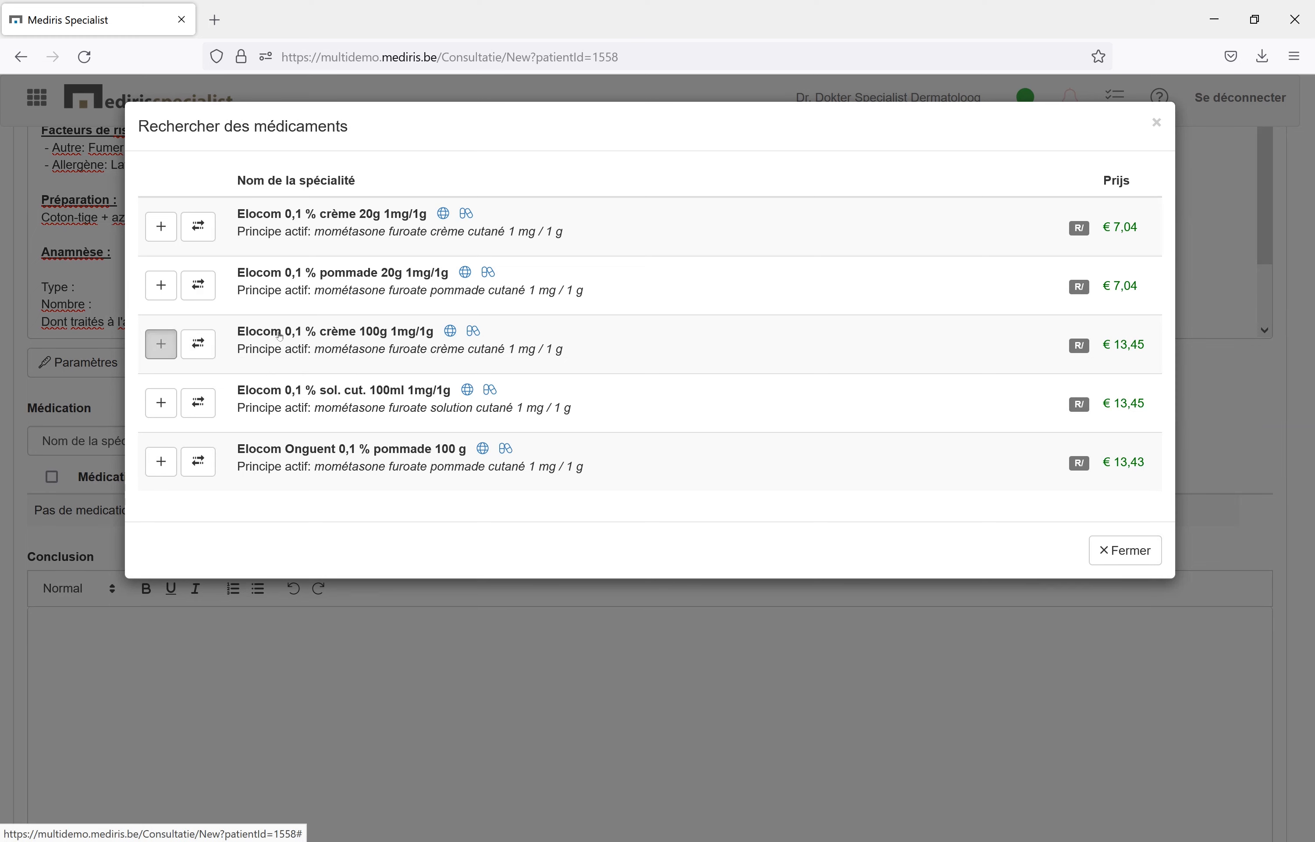
text(1/j)
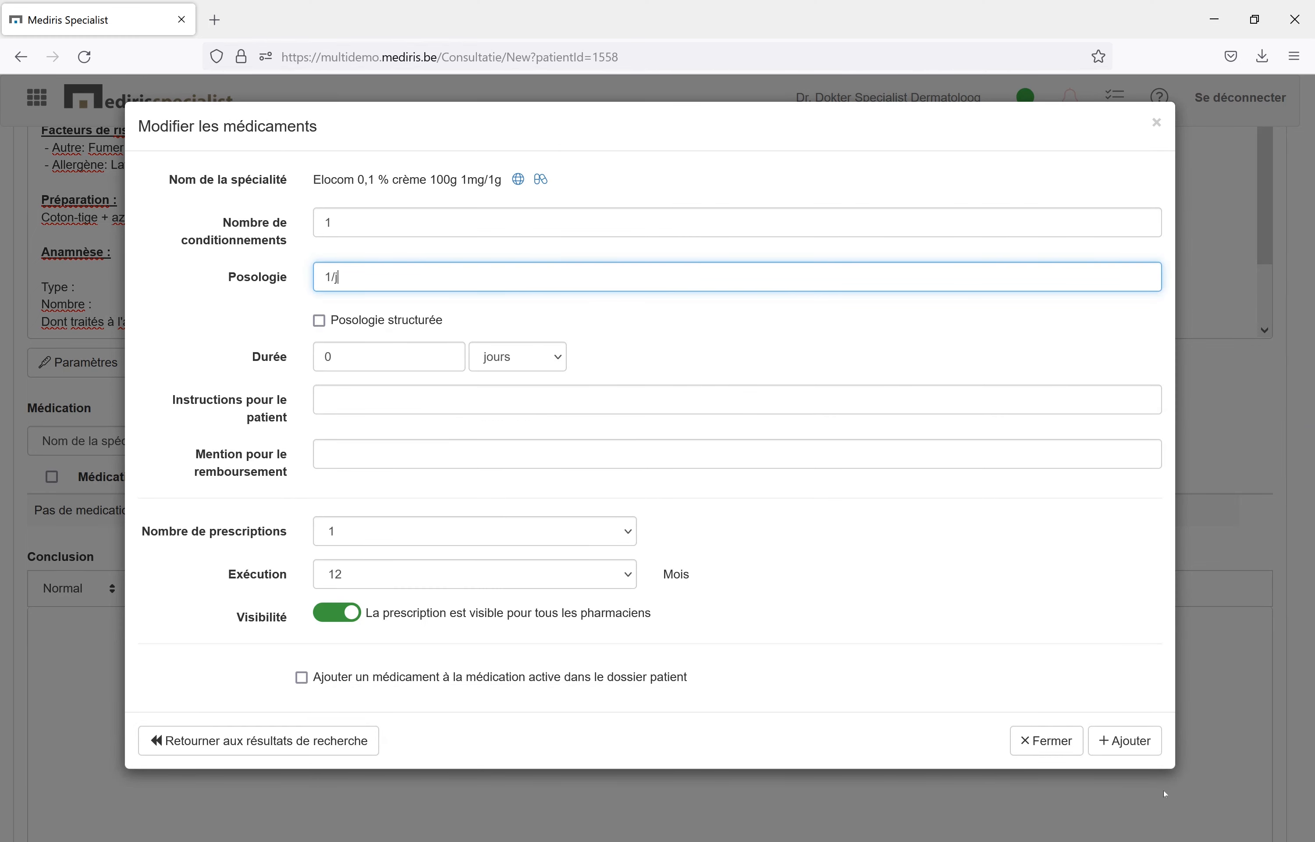
click(1142, 751)
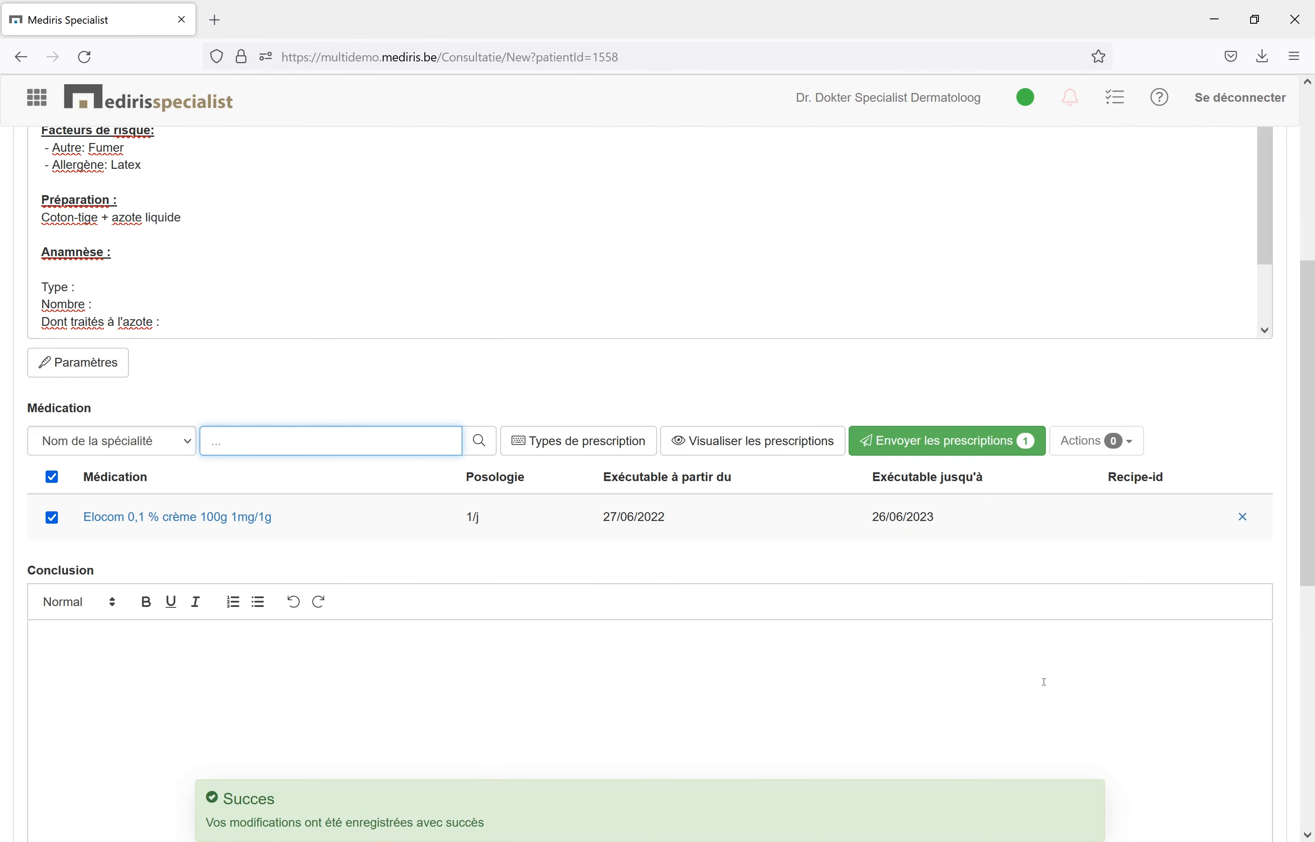
click(916, 441)
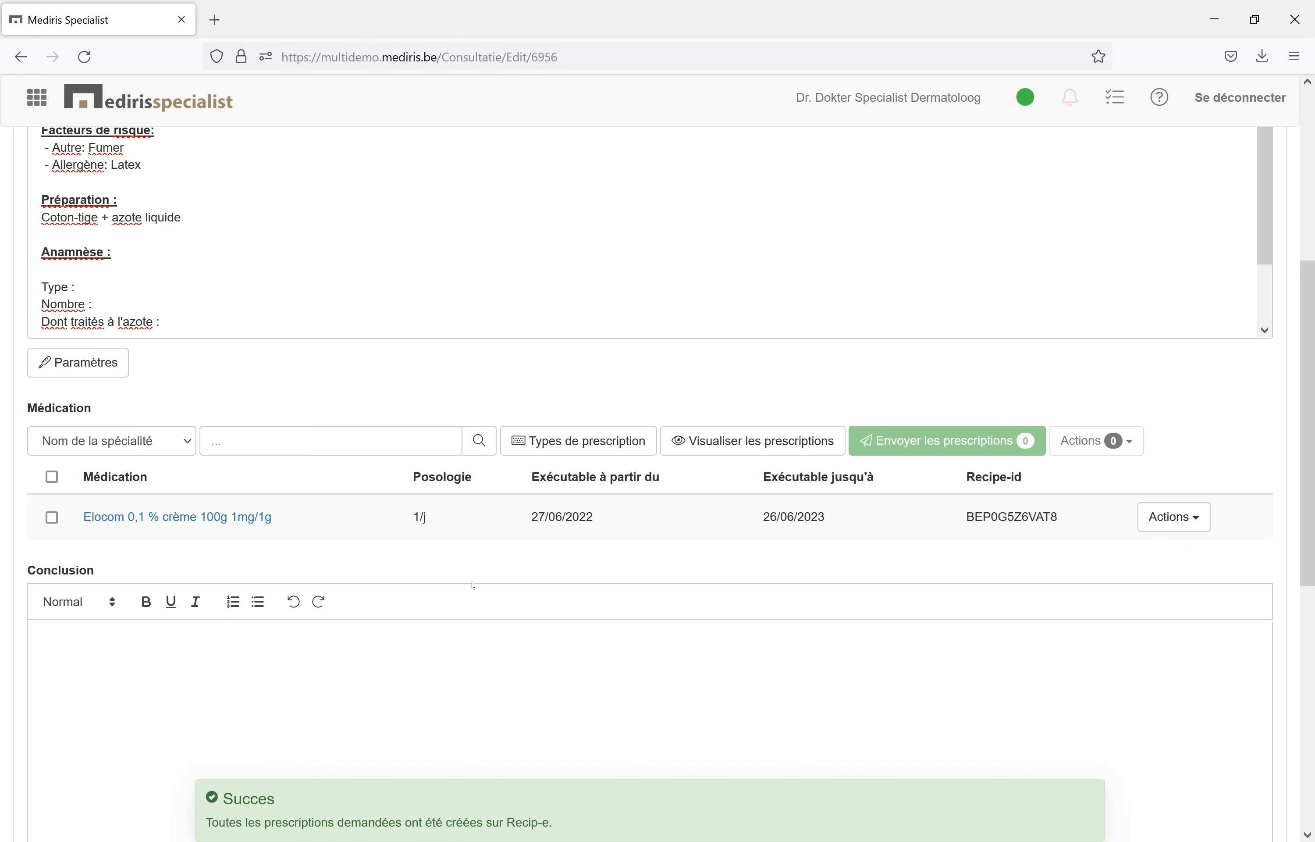
Enter the text "Conclusion" in the conclusion of the contact report.
scroll(409, 572, down, 2)
click(342, 559)
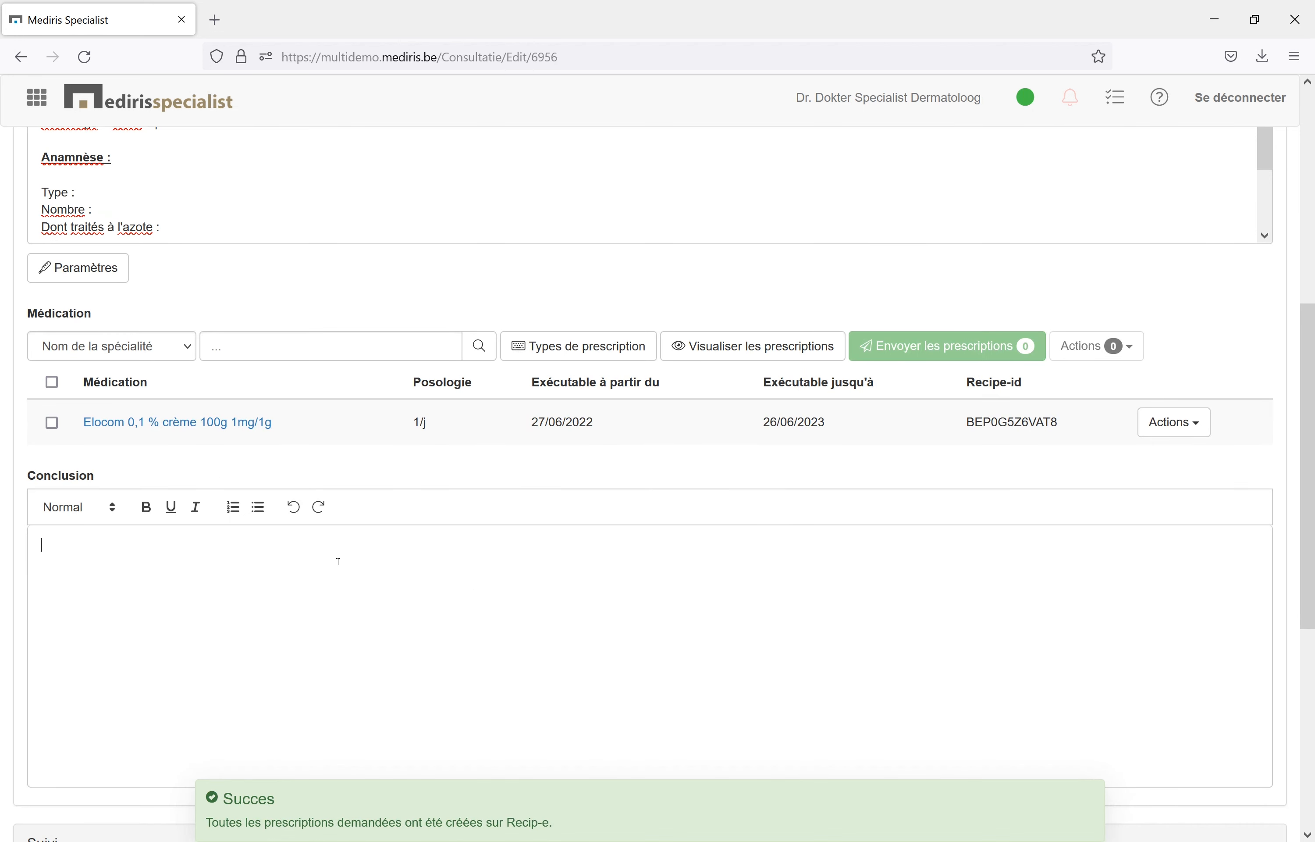
text(Conclusion)
Create and save a Certificat d'incapacité declaring the patient unfit for work (Travailler), and close the certificate.
scroll(409, 481, down, 9)
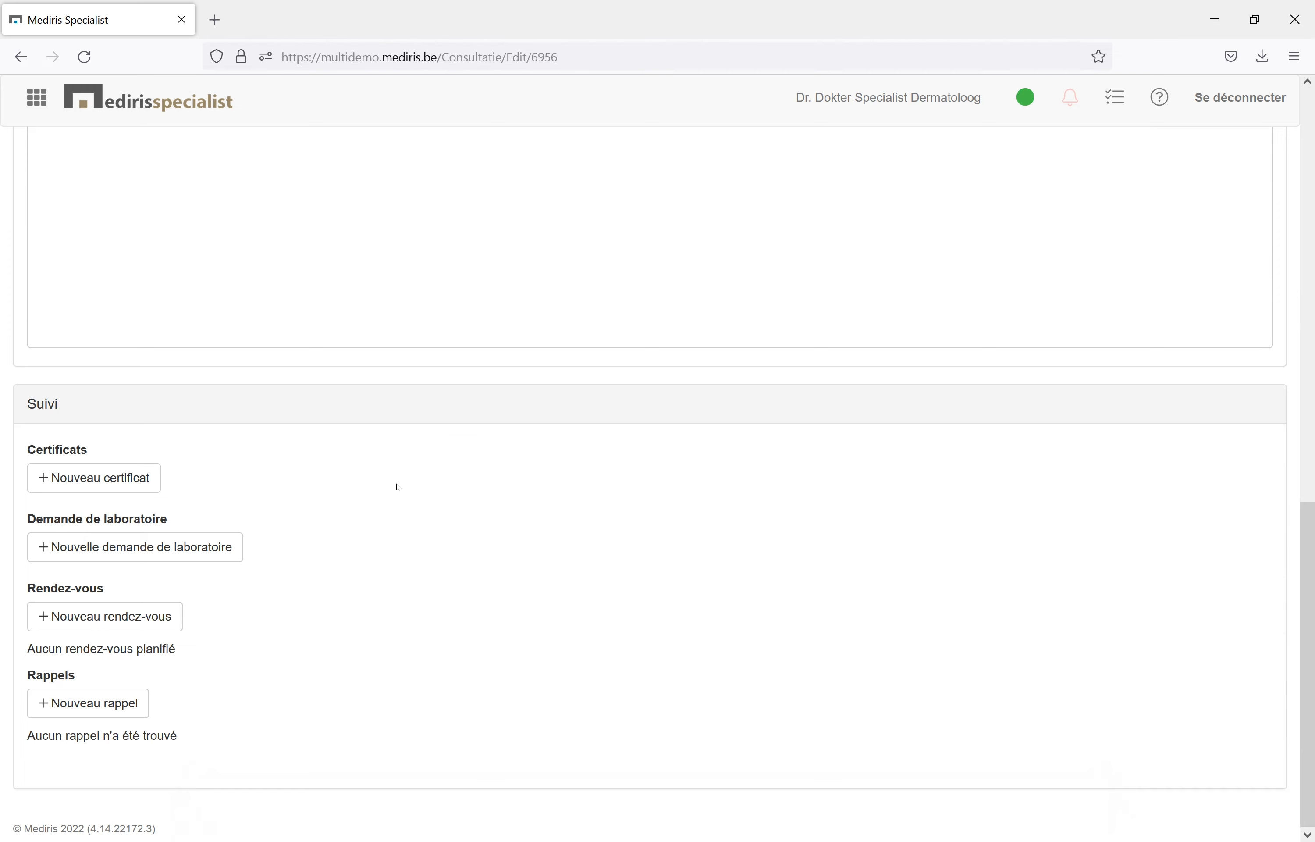
click(111, 484)
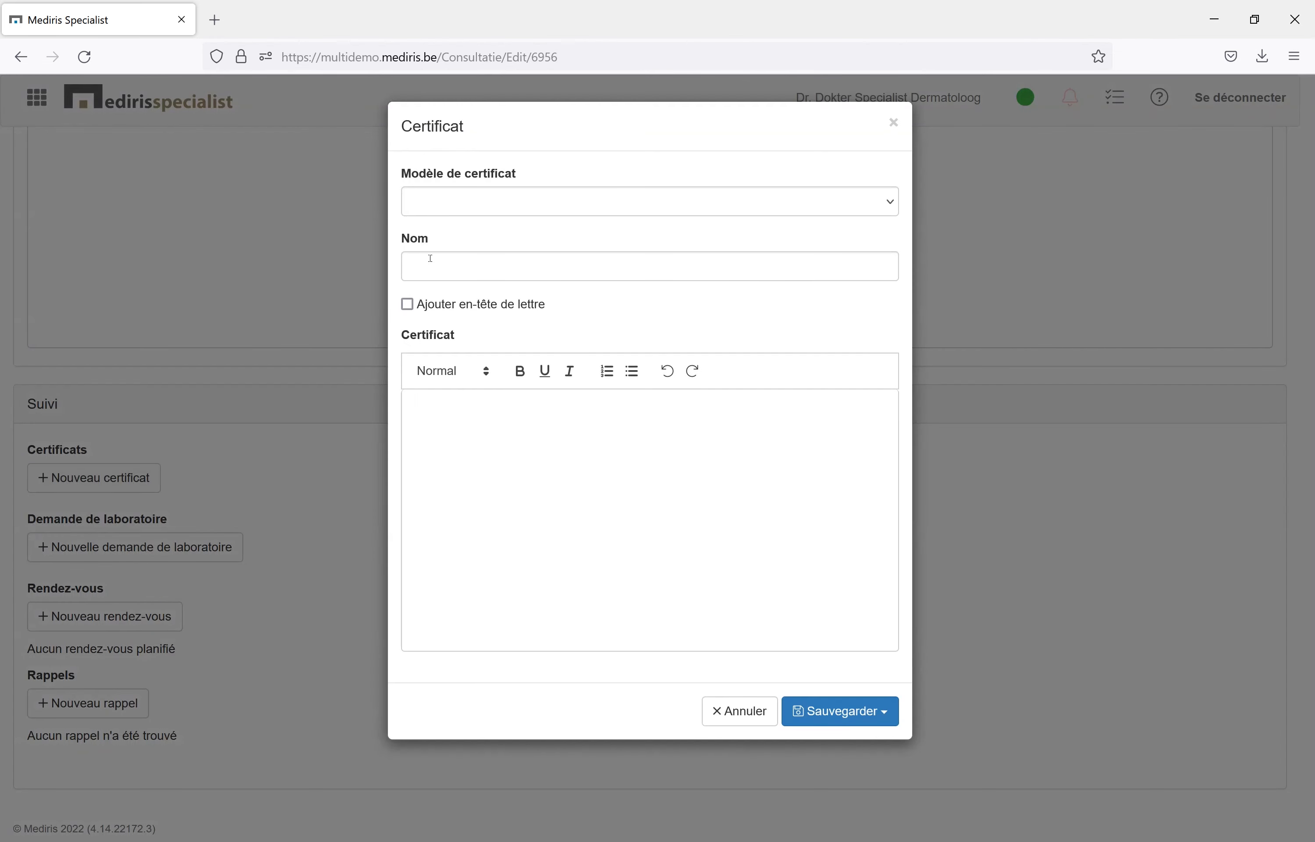
click(505, 203)
click(504, 254)
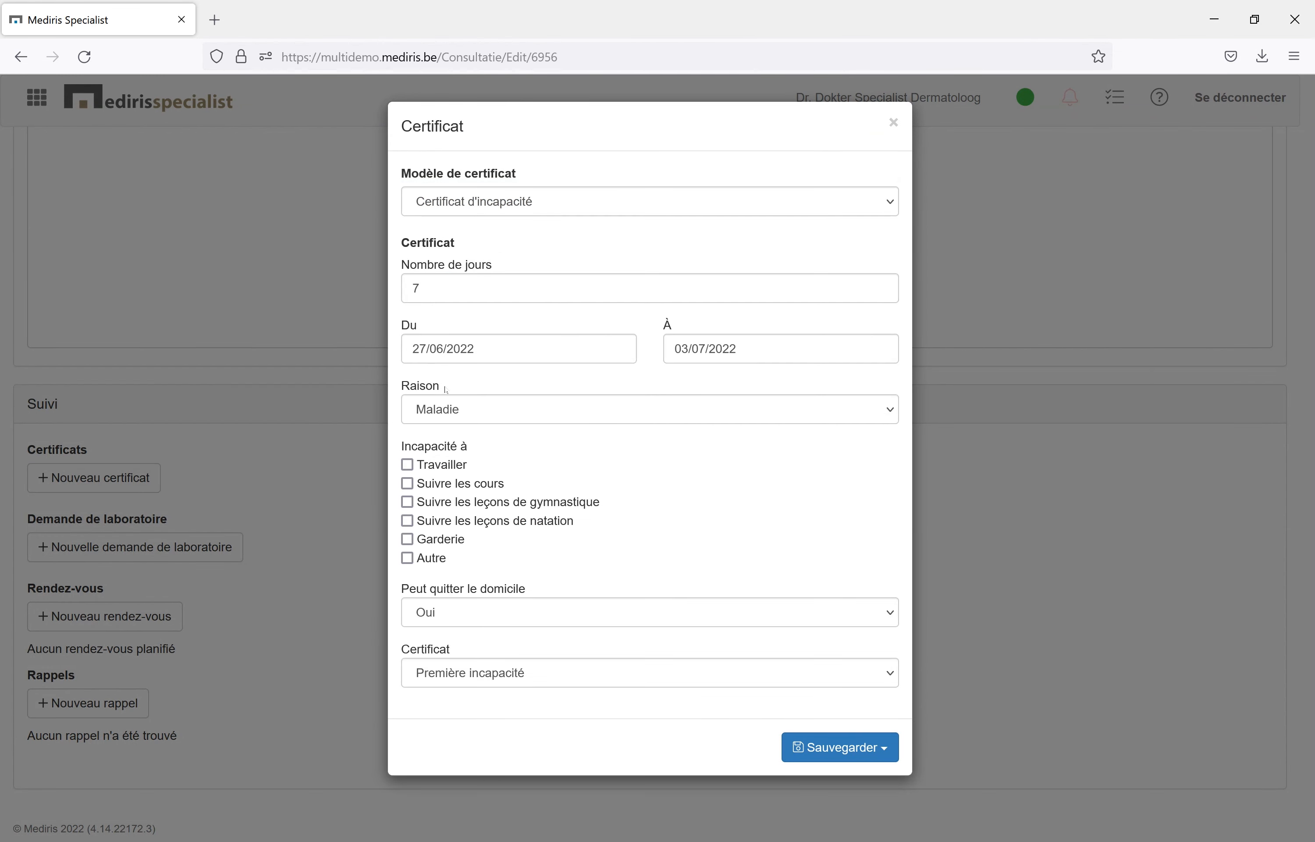
click(407, 465)
click(823, 750)
scroll(699, 698, down, 1)
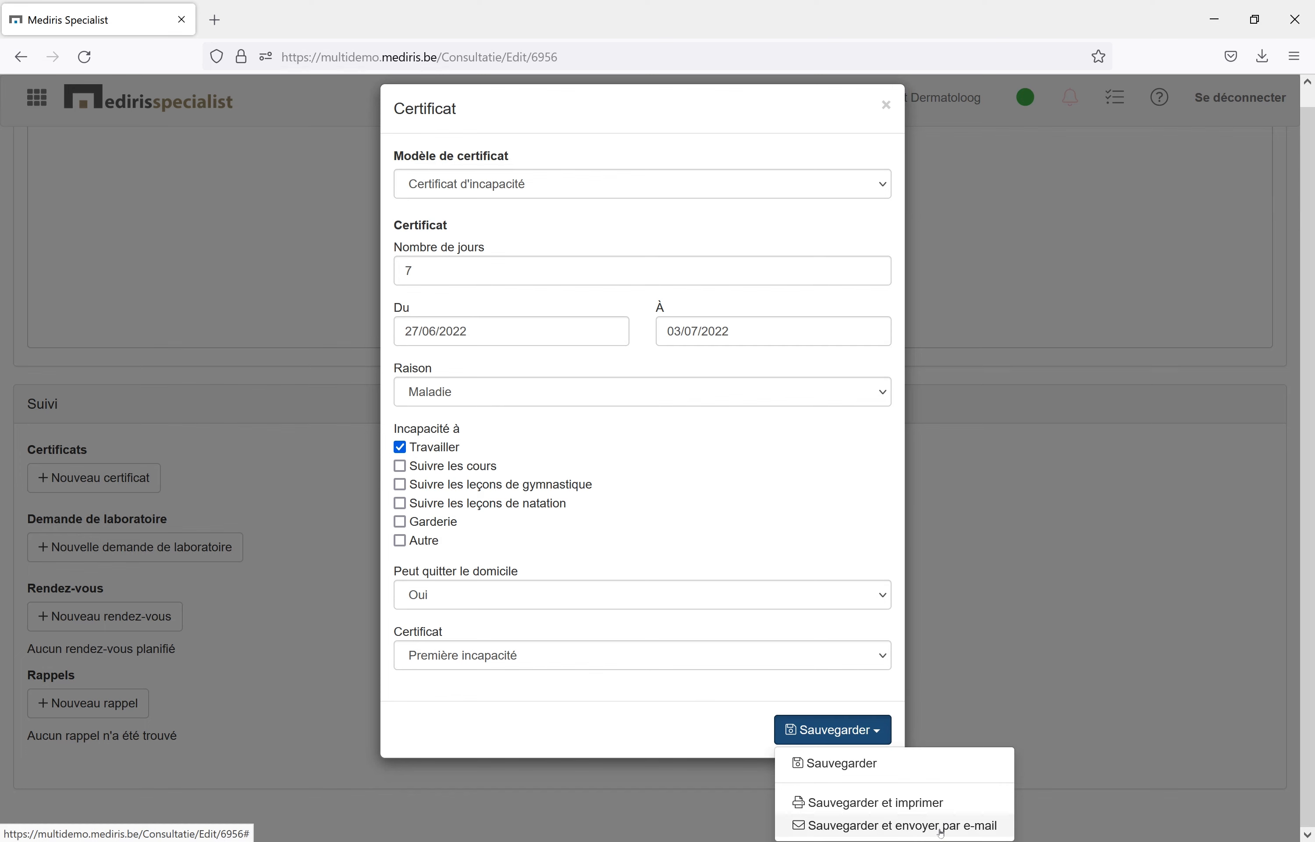
click(851, 773)
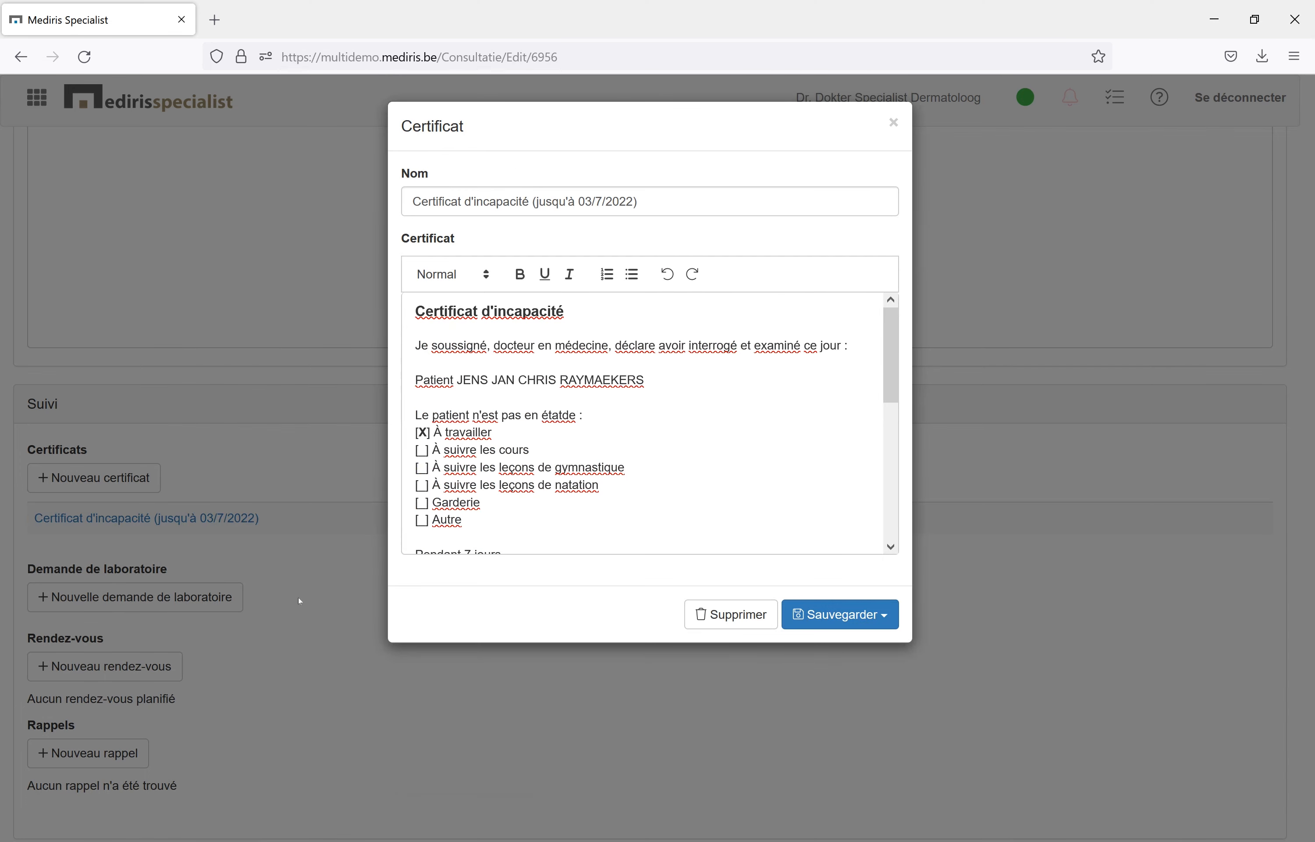
click(323, 603)
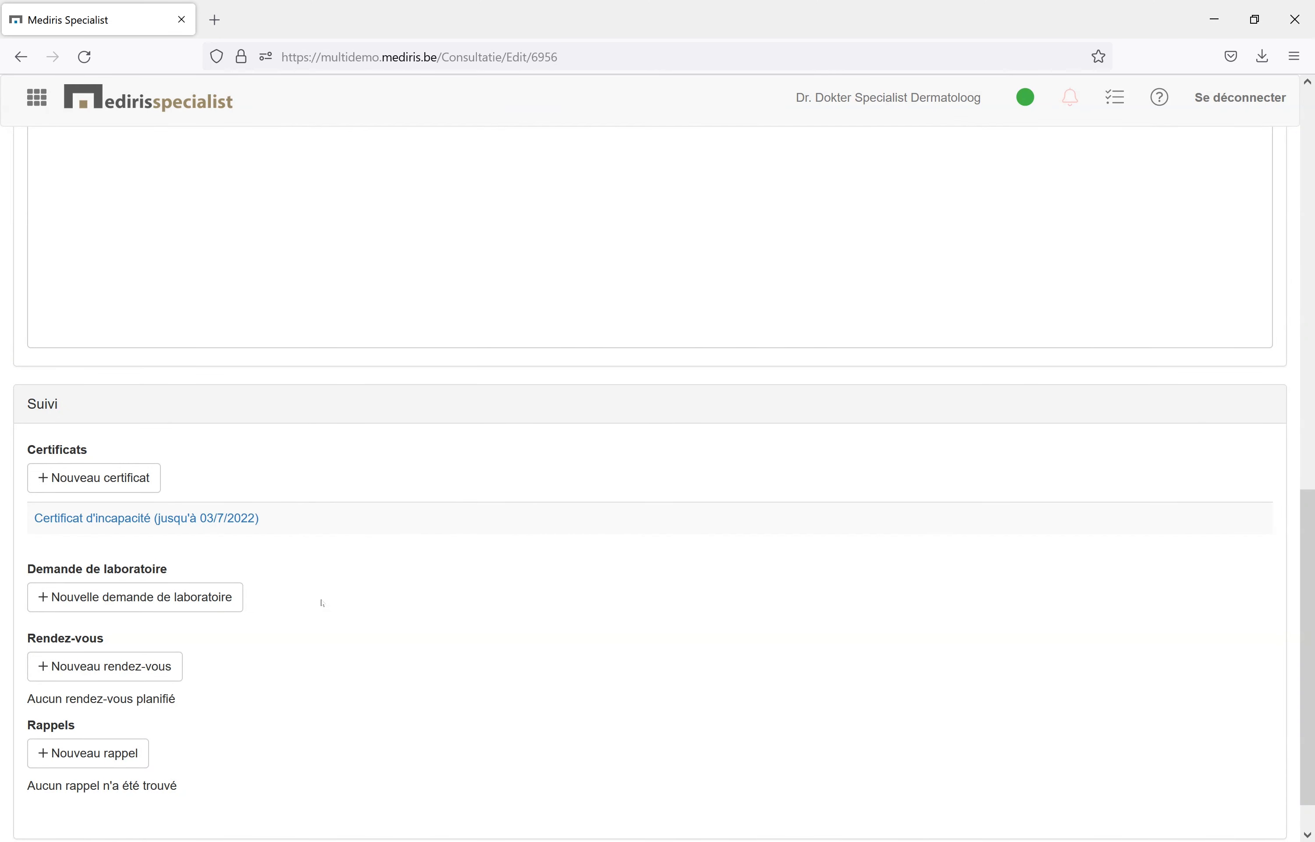
Attach the Photo Acné file from the patient's record to the consultation, leaving the internal note empty.
scroll(384, 617, down, 3)
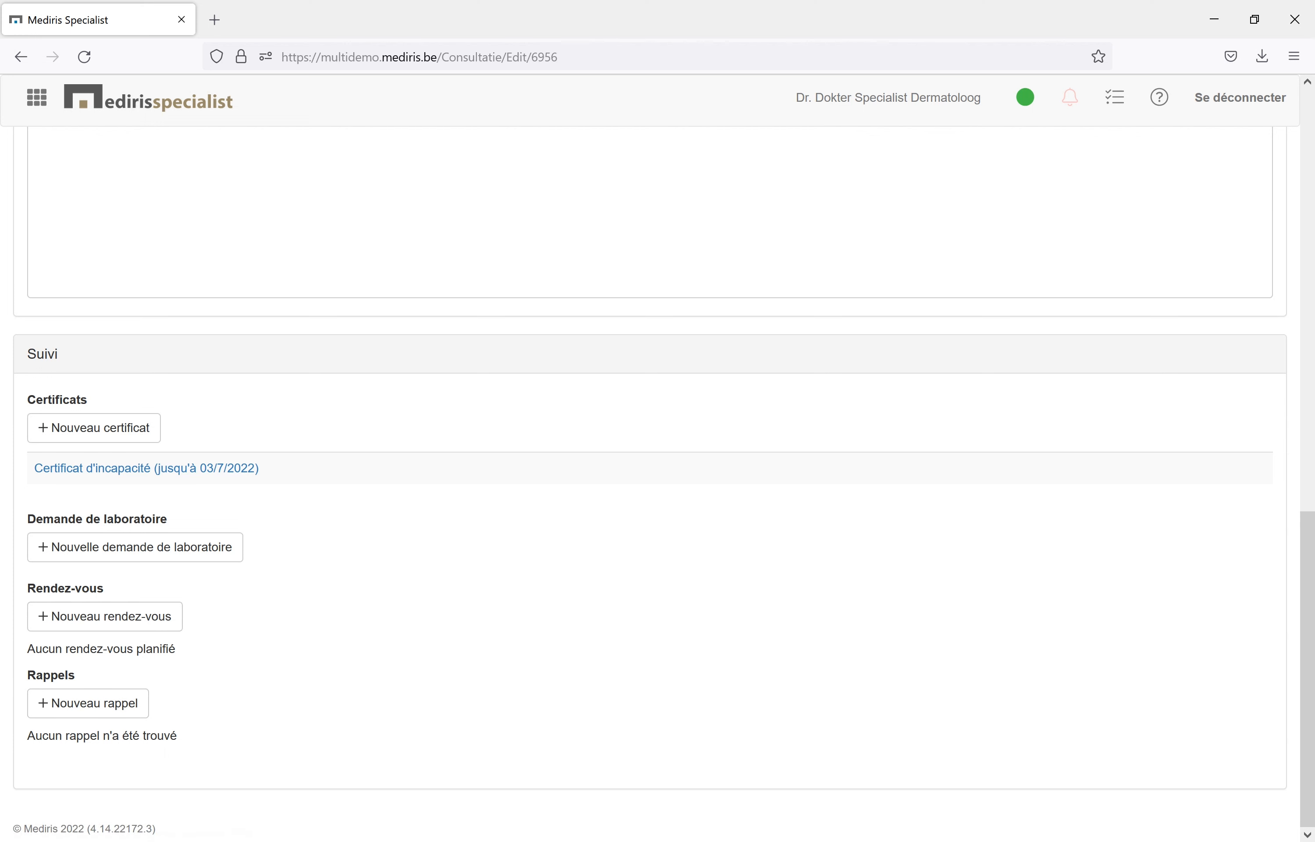
scroll(432, 733, up, 15)
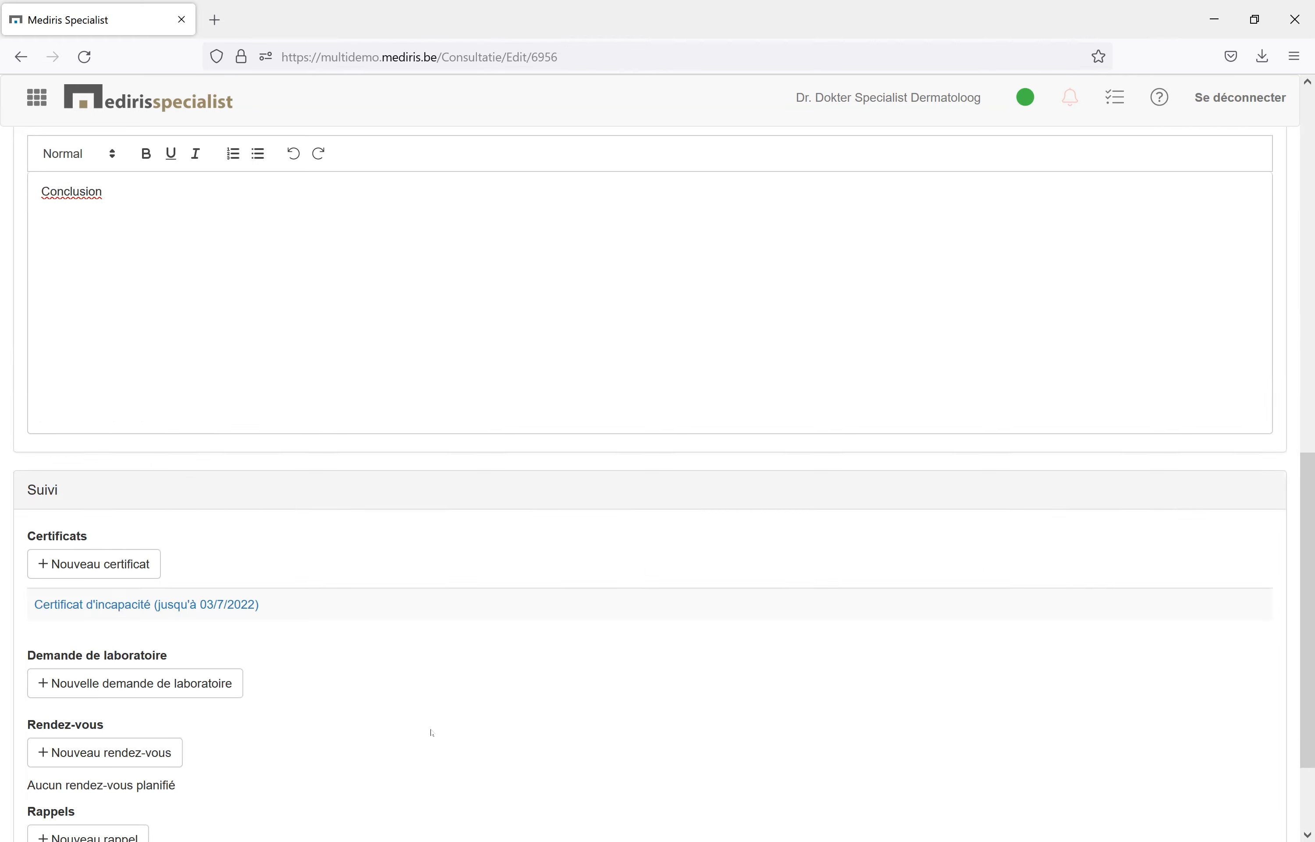
click(350, 234)
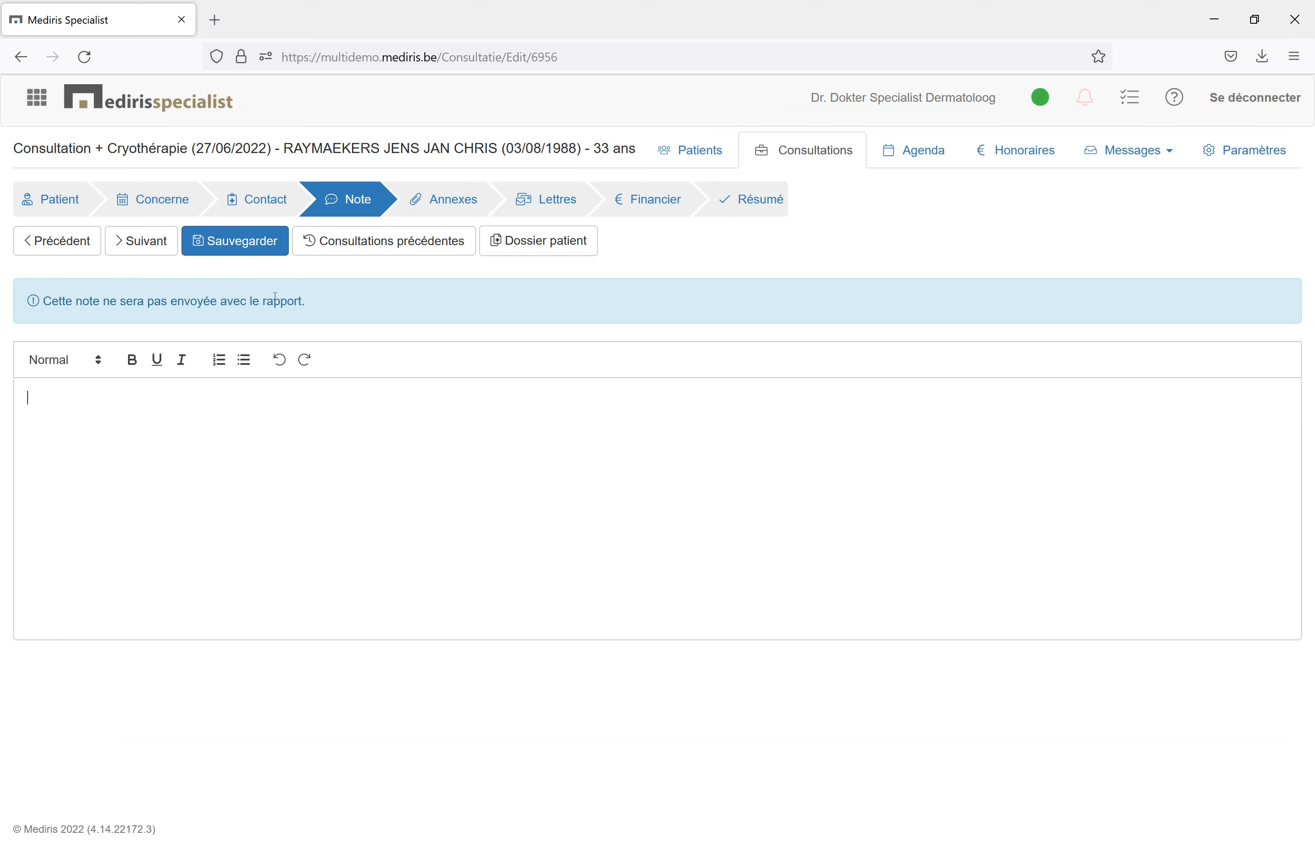
click(415, 200)
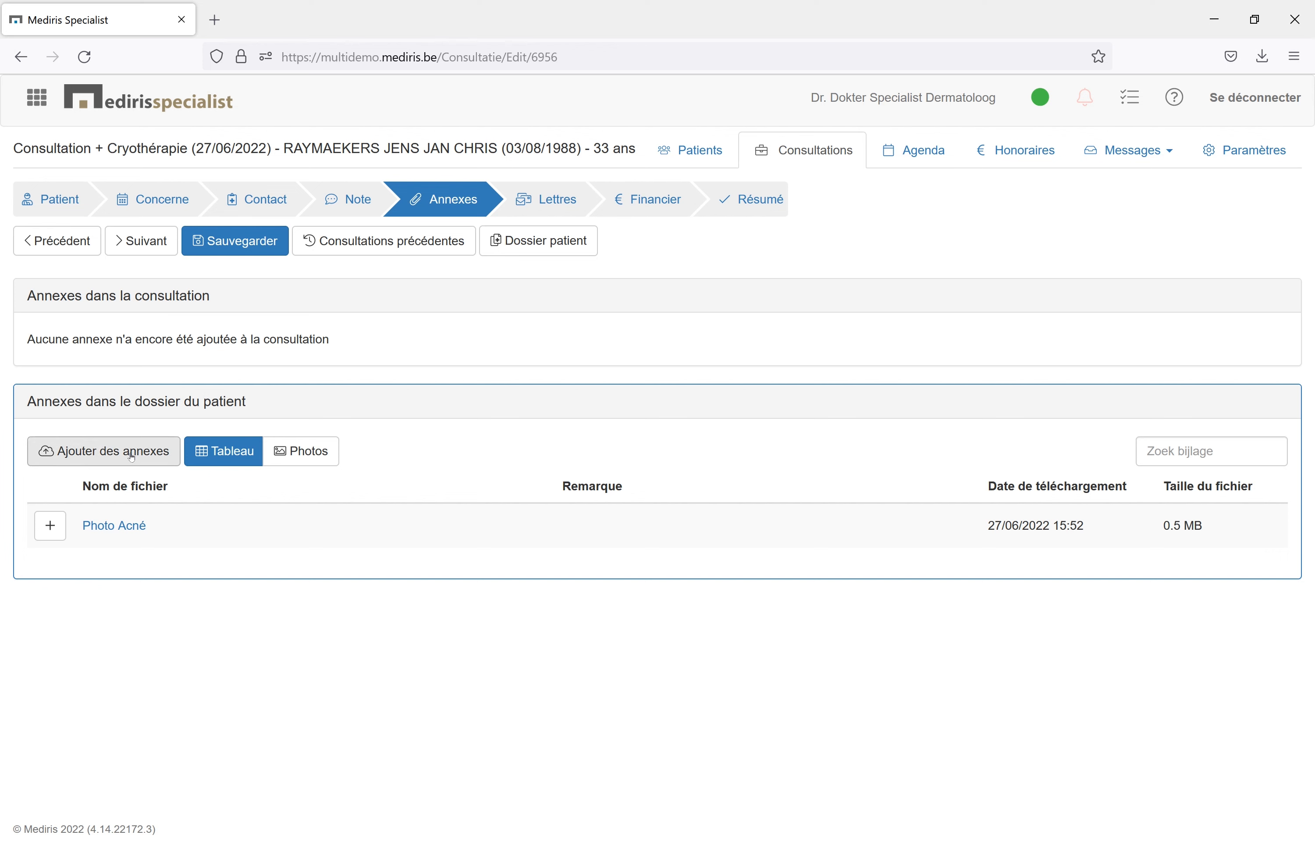
click(50, 527)
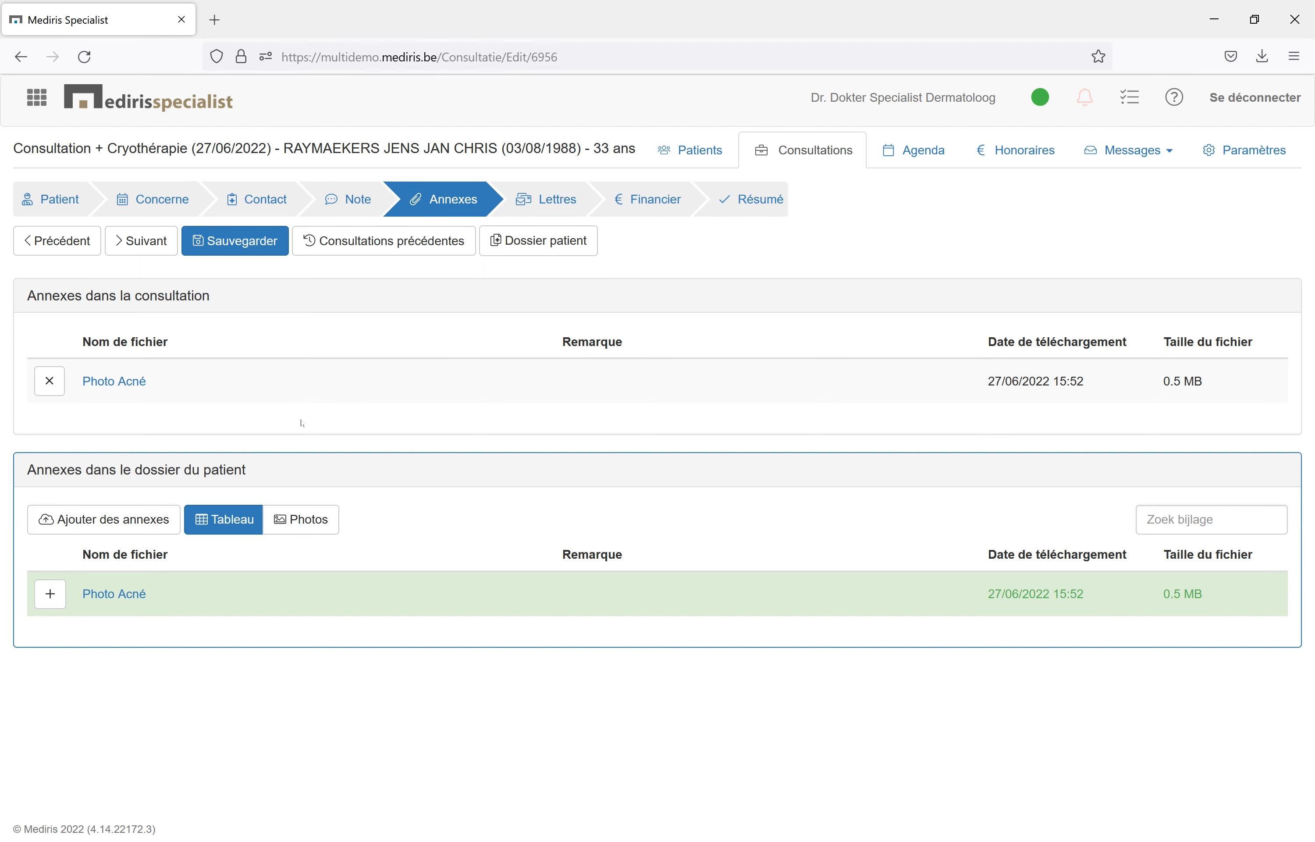
Add the patient's general practitioner from the medical relations as recipient of the consultation letter.
click(548, 200)
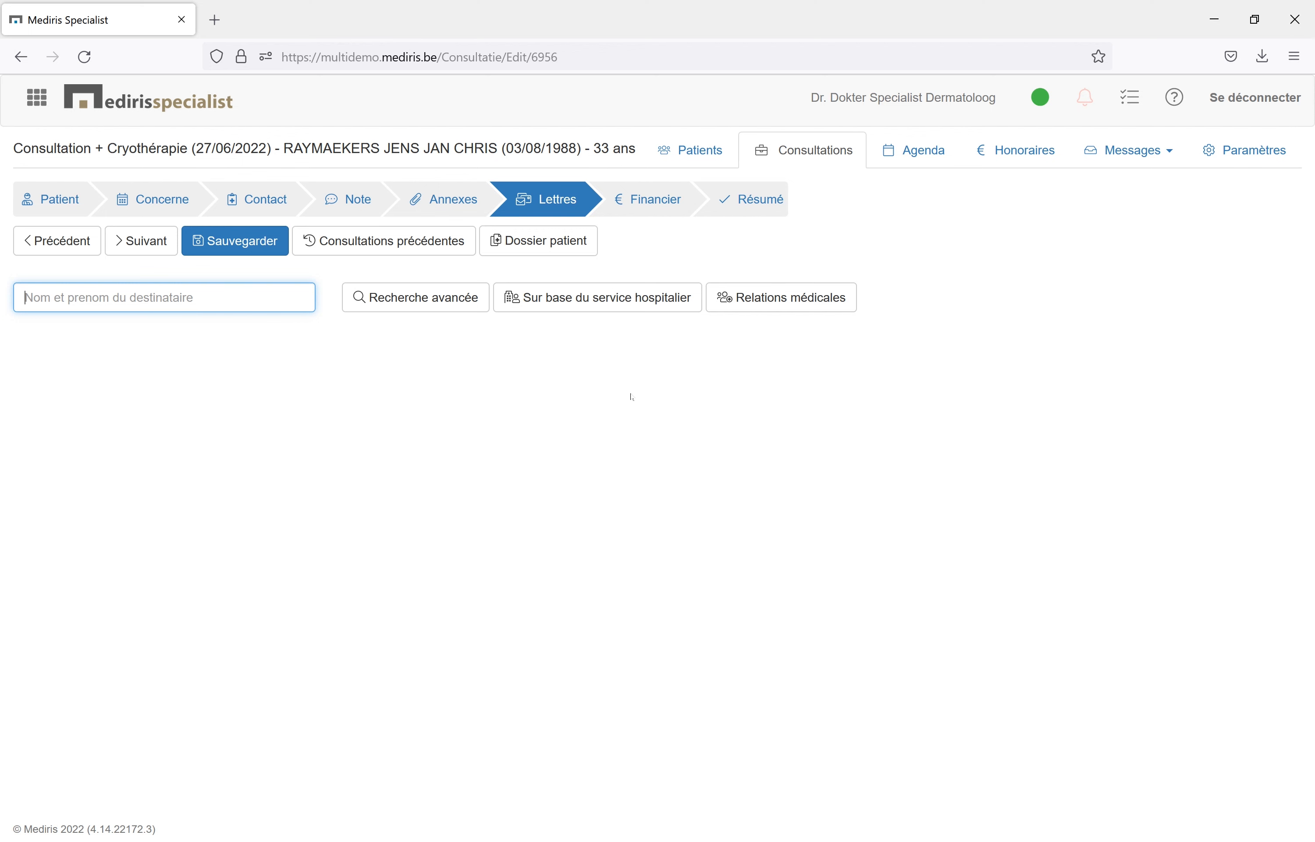
click(780, 301)
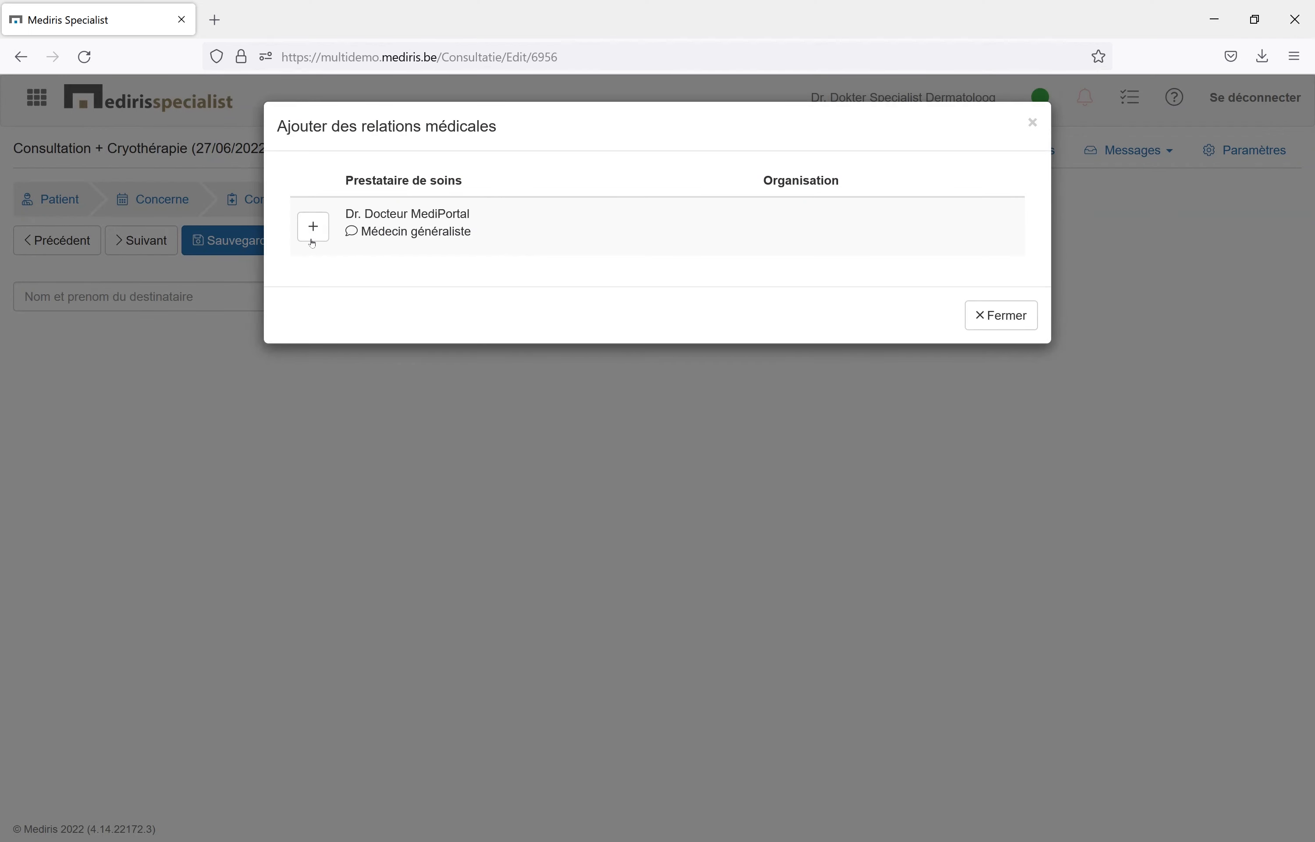
click(313, 244)
click(1001, 315)
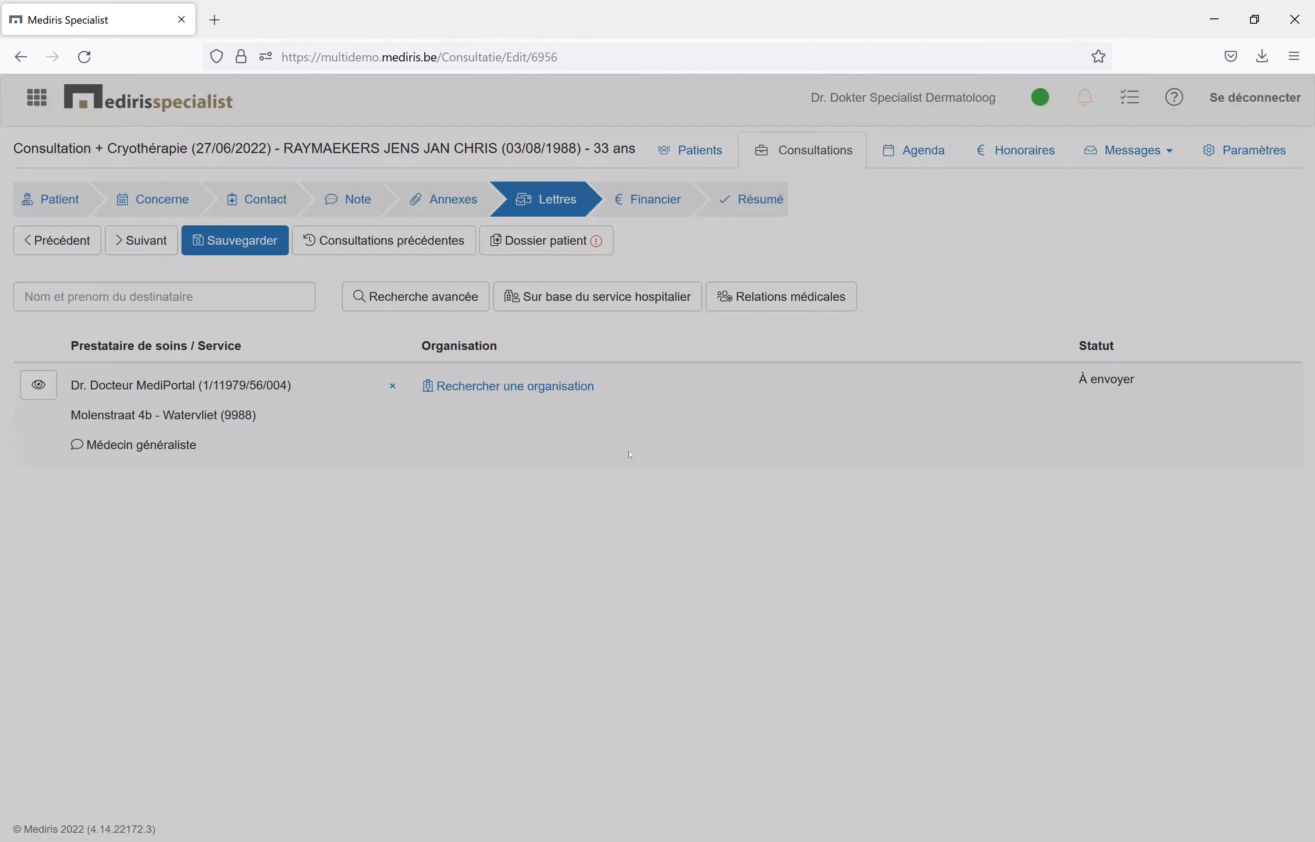
Pass through the financial stage to the summary and finish the consultation without sending, with publication of the report on the hubs enabled.
click(646, 201)
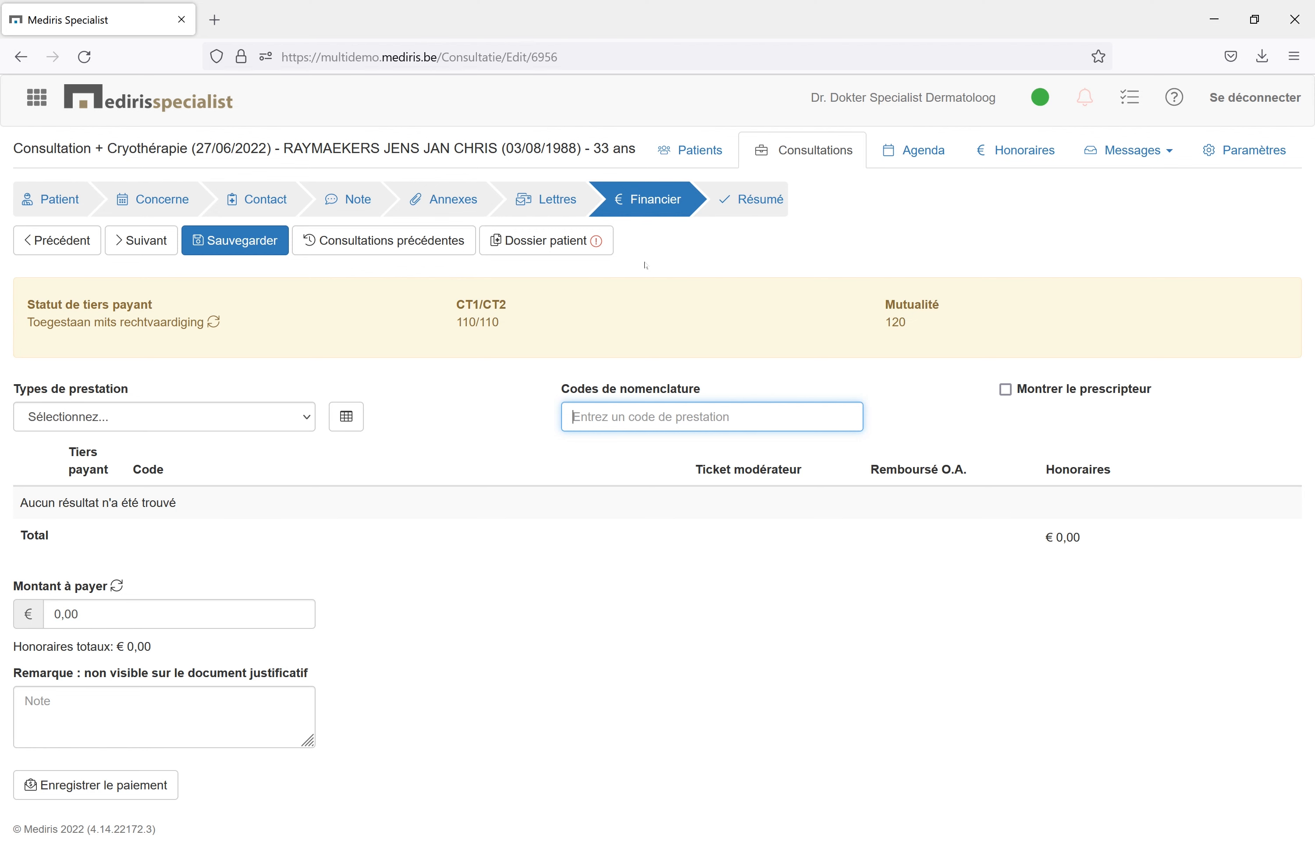
click(747, 206)
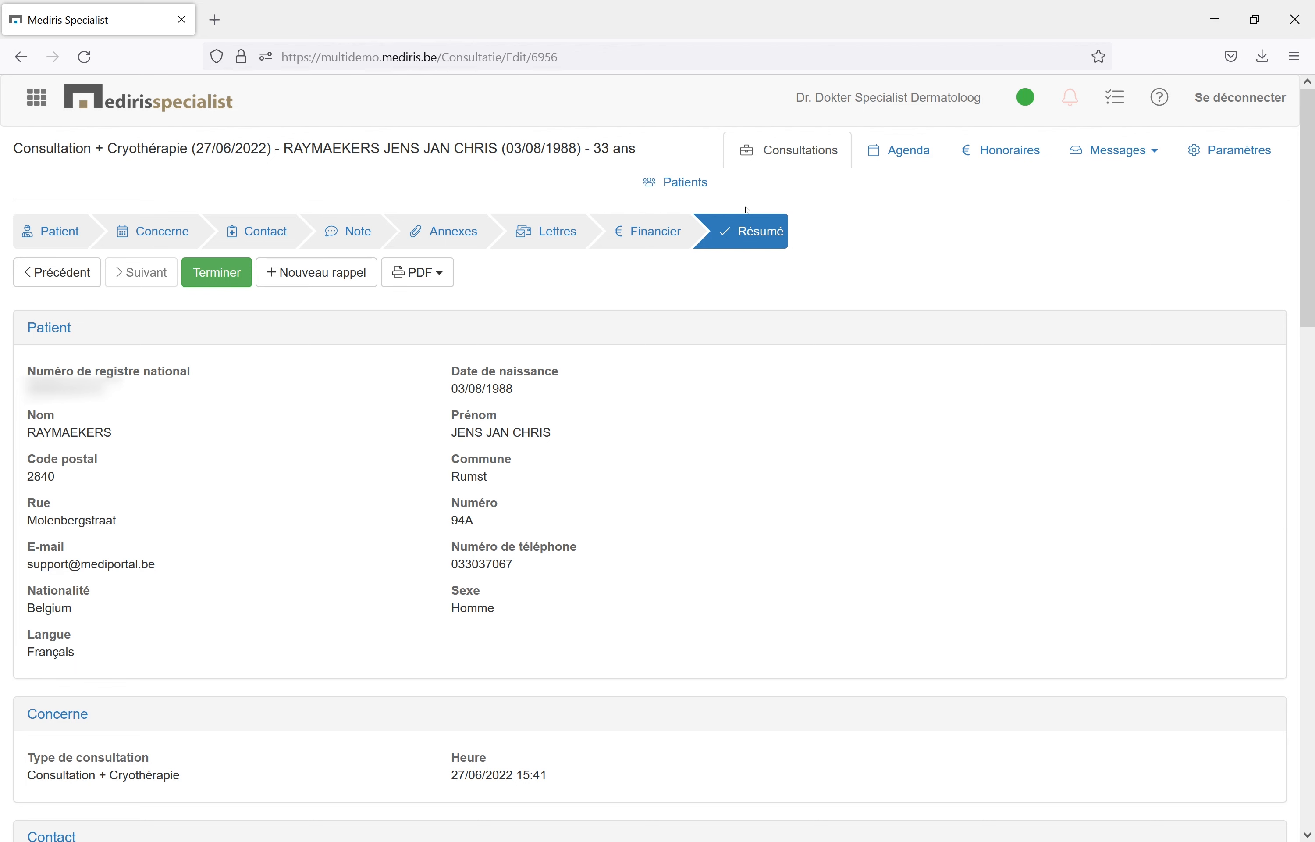
click(218, 277)
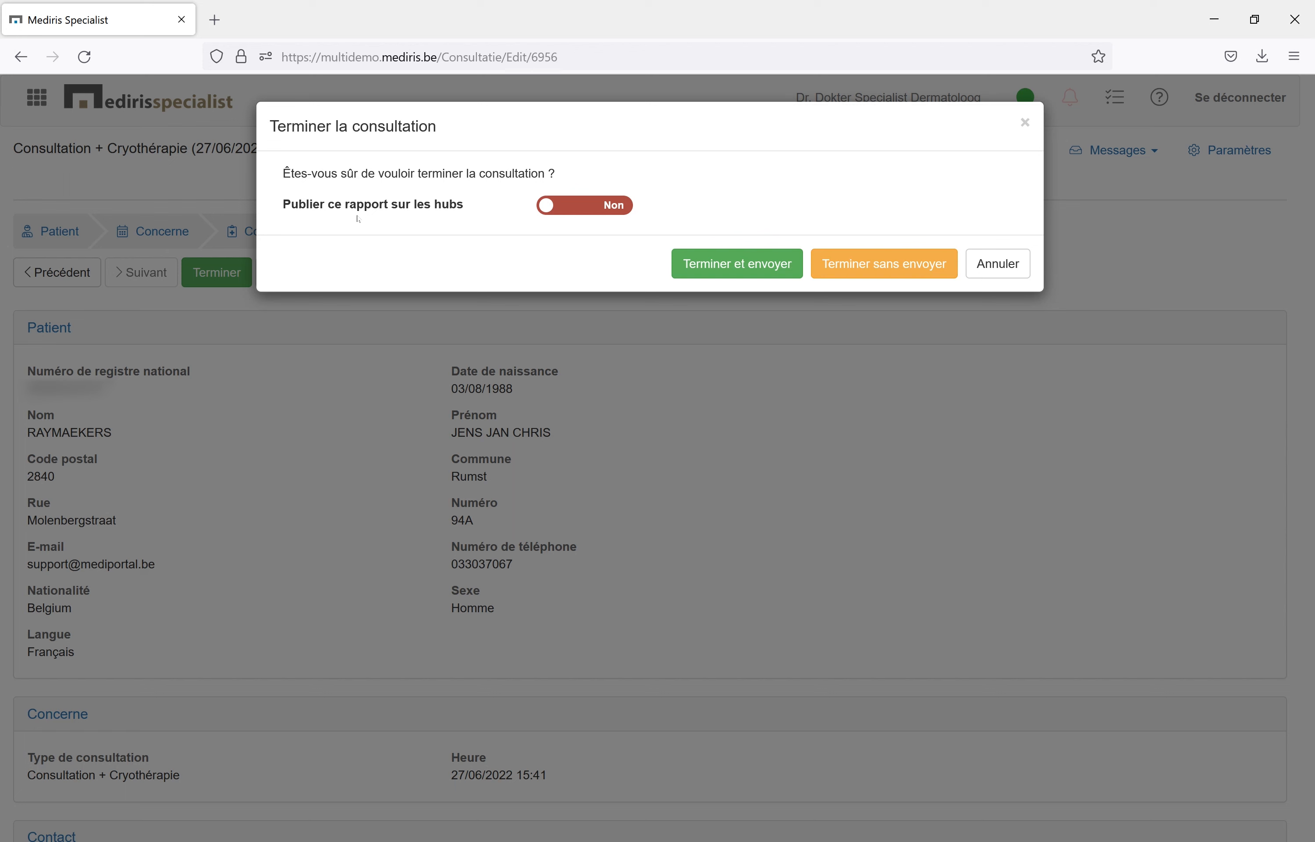
click(585, 210)
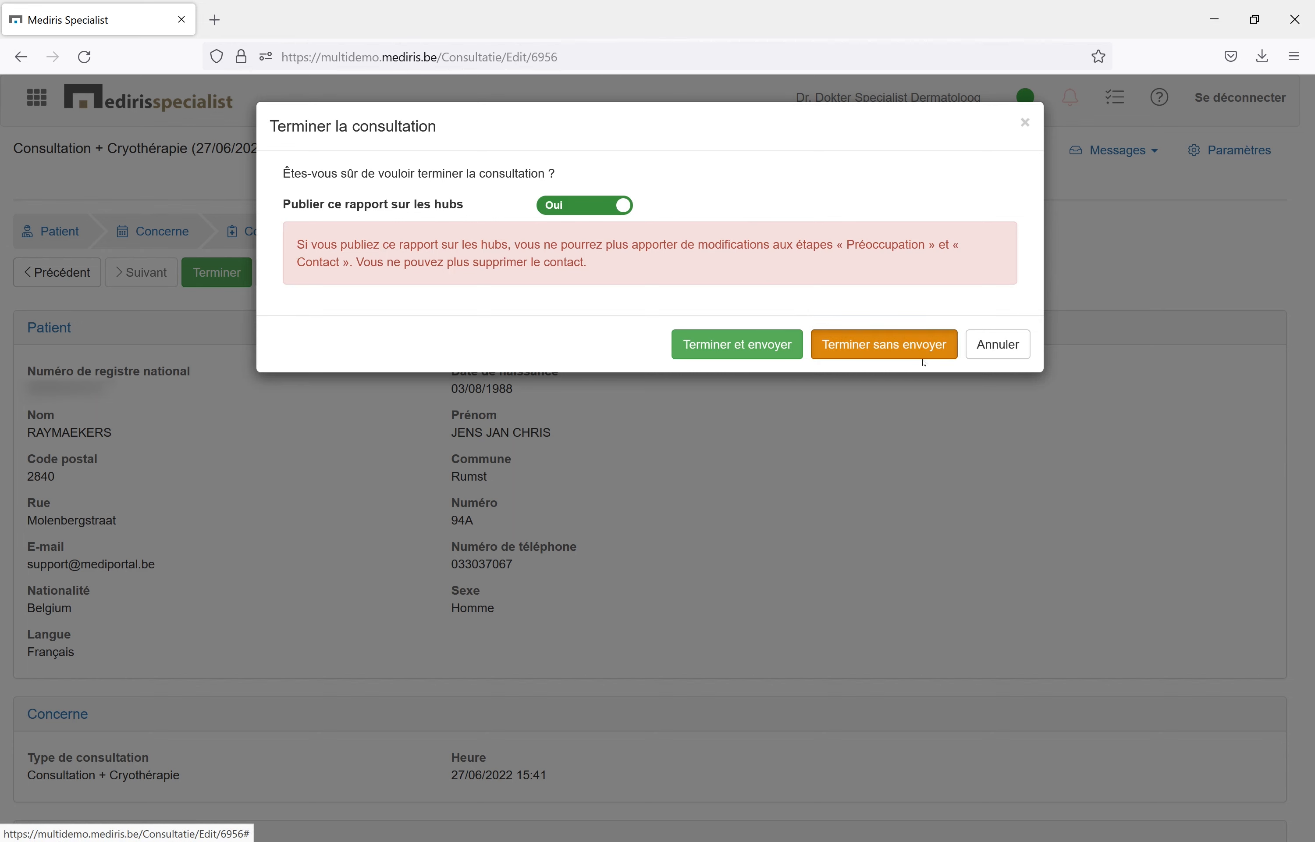
click(884, 344)
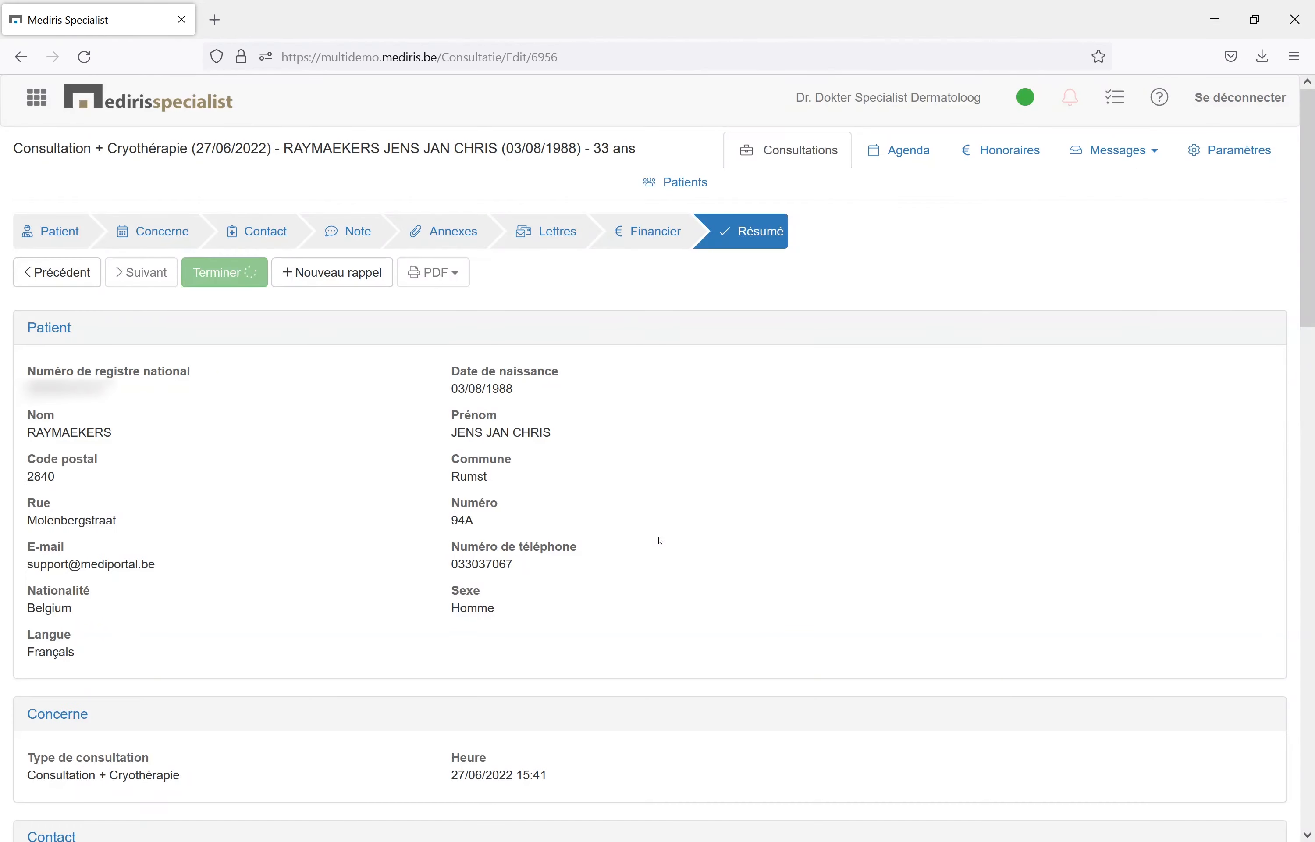